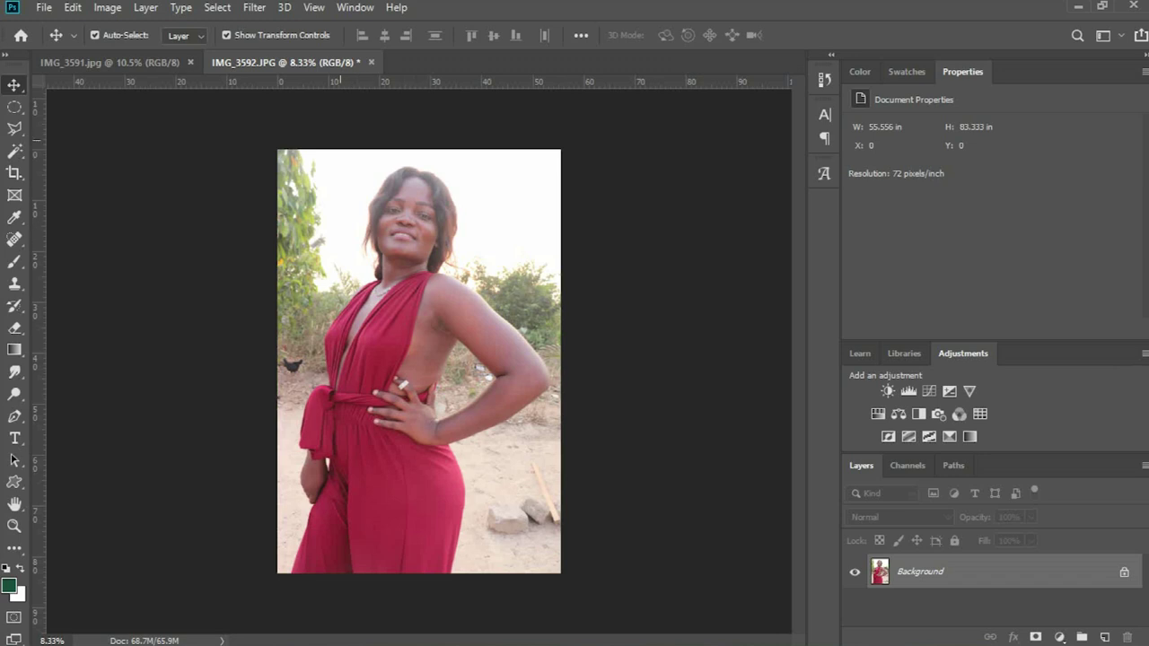
# Select the woman in the photo with automatic subject selection and copy her onto a new layer
pyautogui.click(216, 7)
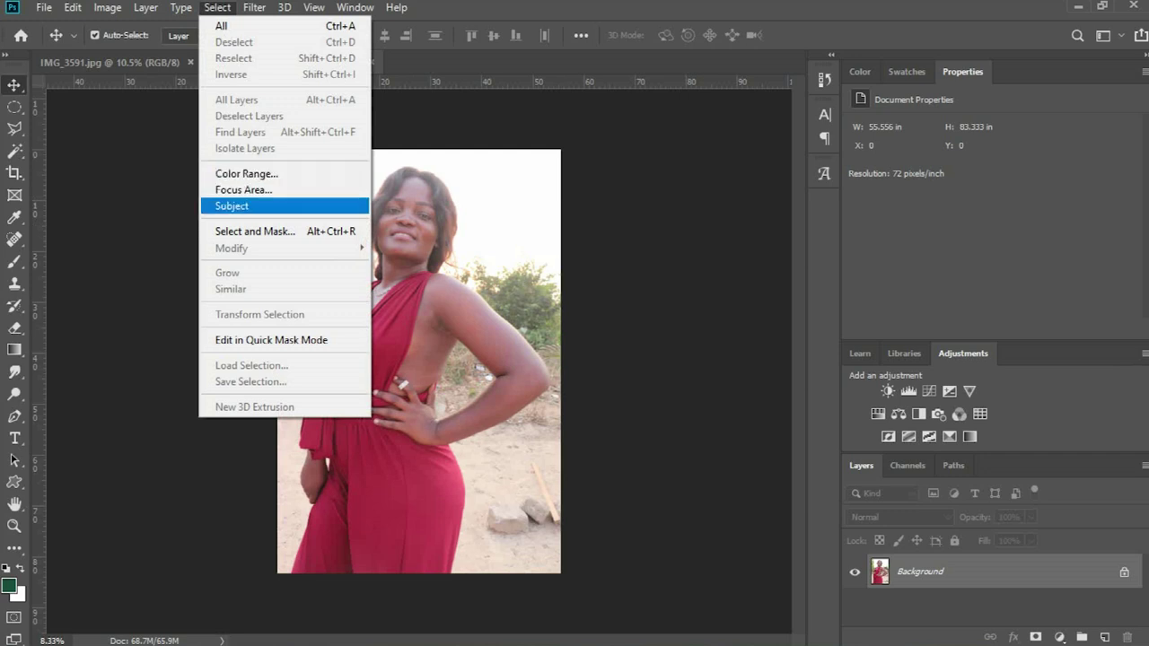
pyautogui.click(232, 206)
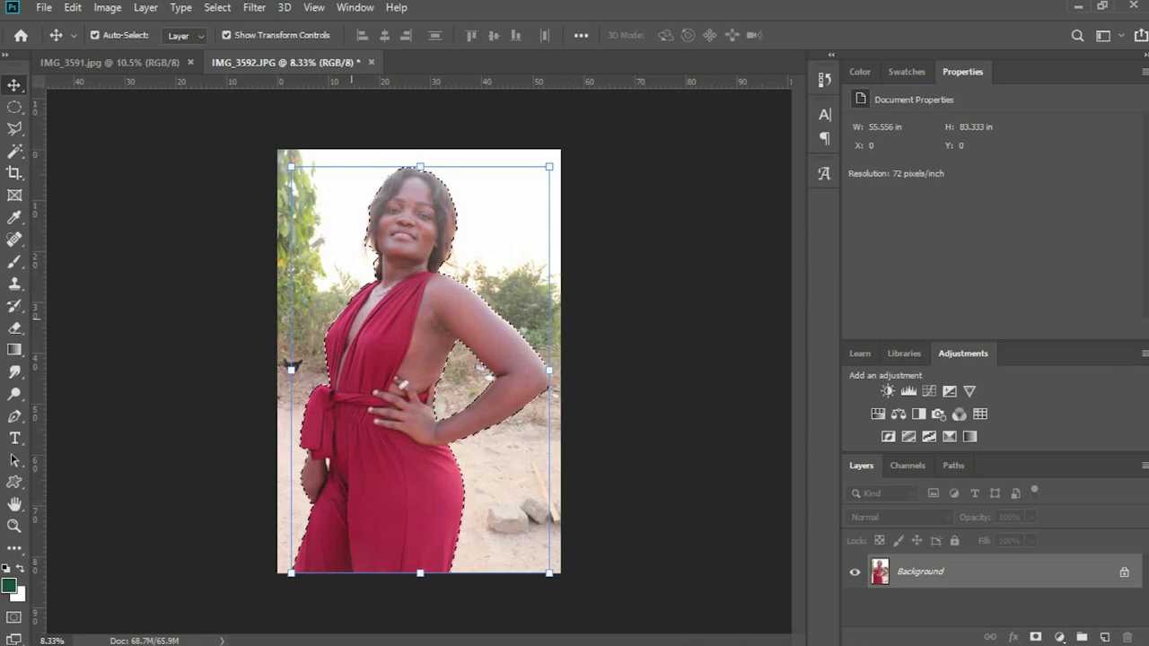
pyautogui.press('ctrl')
pyautogui.press('ctrl')
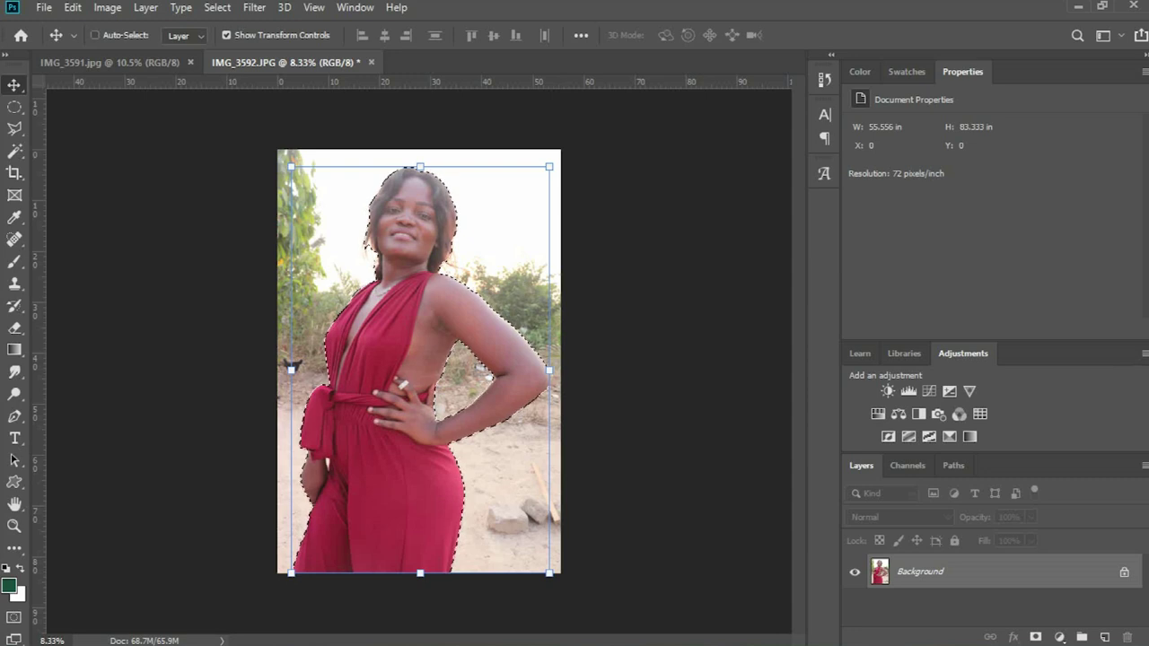
pyautogui.hotkey('ctrl', 'j')
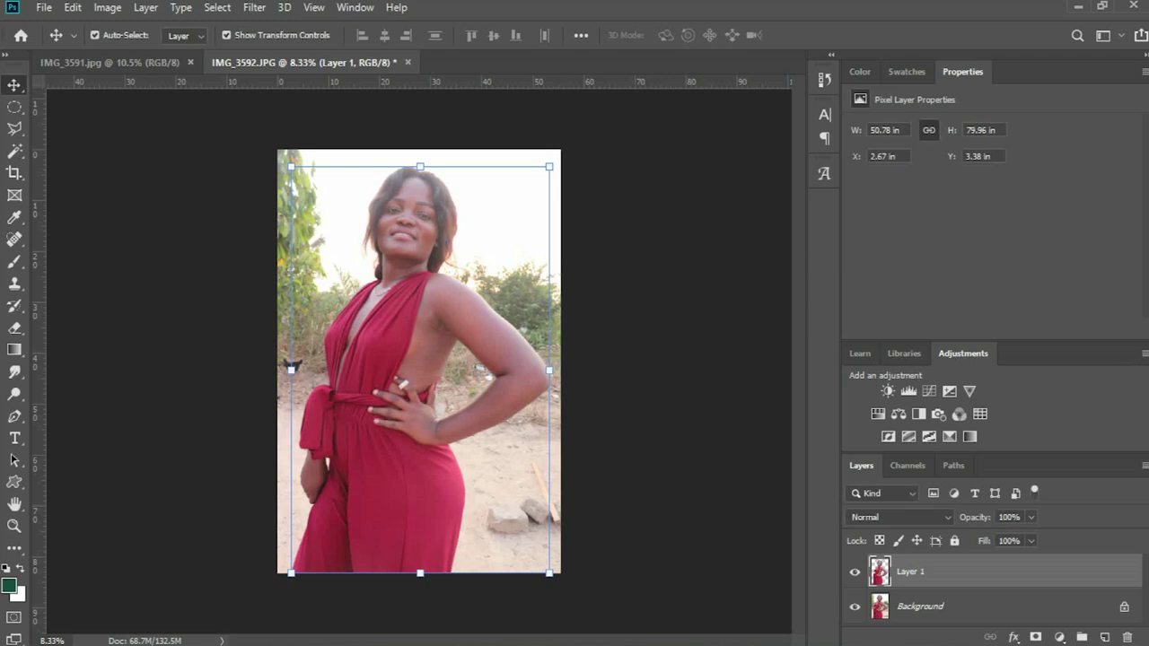
# Toggle the visibility of Layer 1 and the Background to compare the cutout with the original photo
pyautogui.click(854, 607)
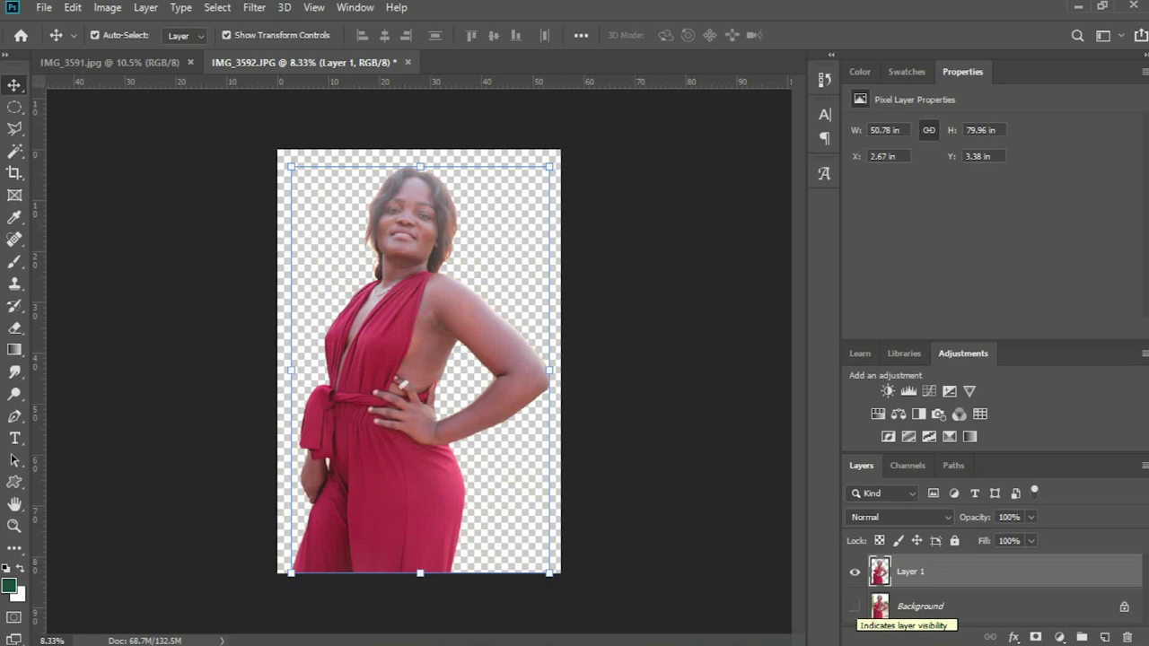
pyautogui.click(854, 607)
pyautogui.click(855, 572)
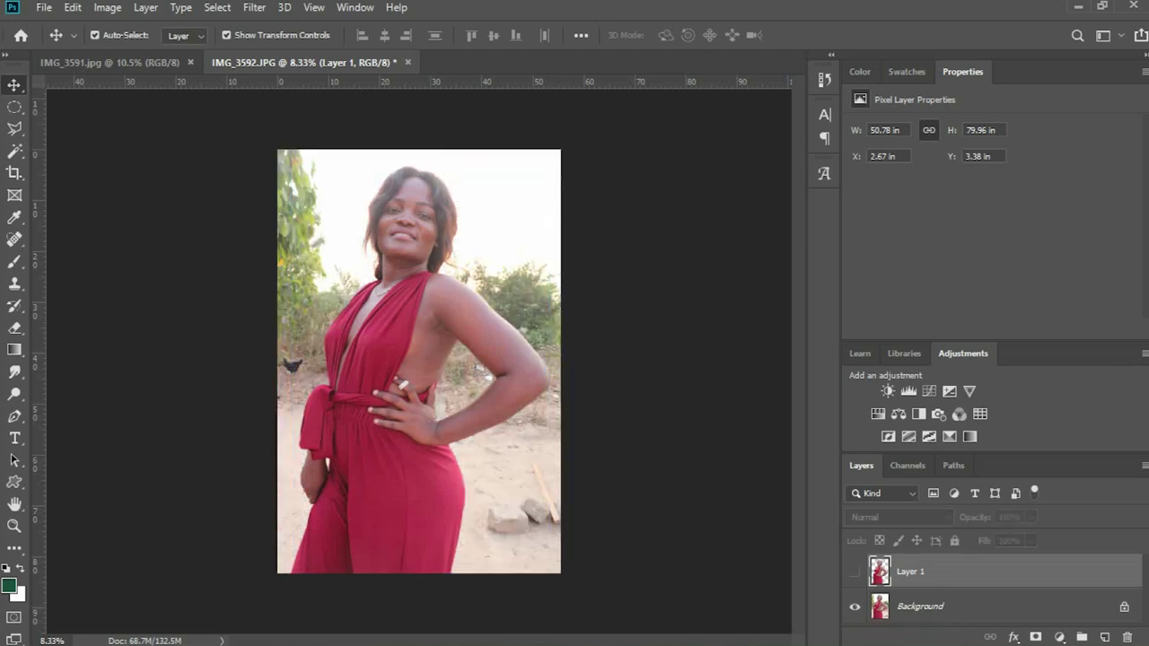
pyautogui.click(854, 606)
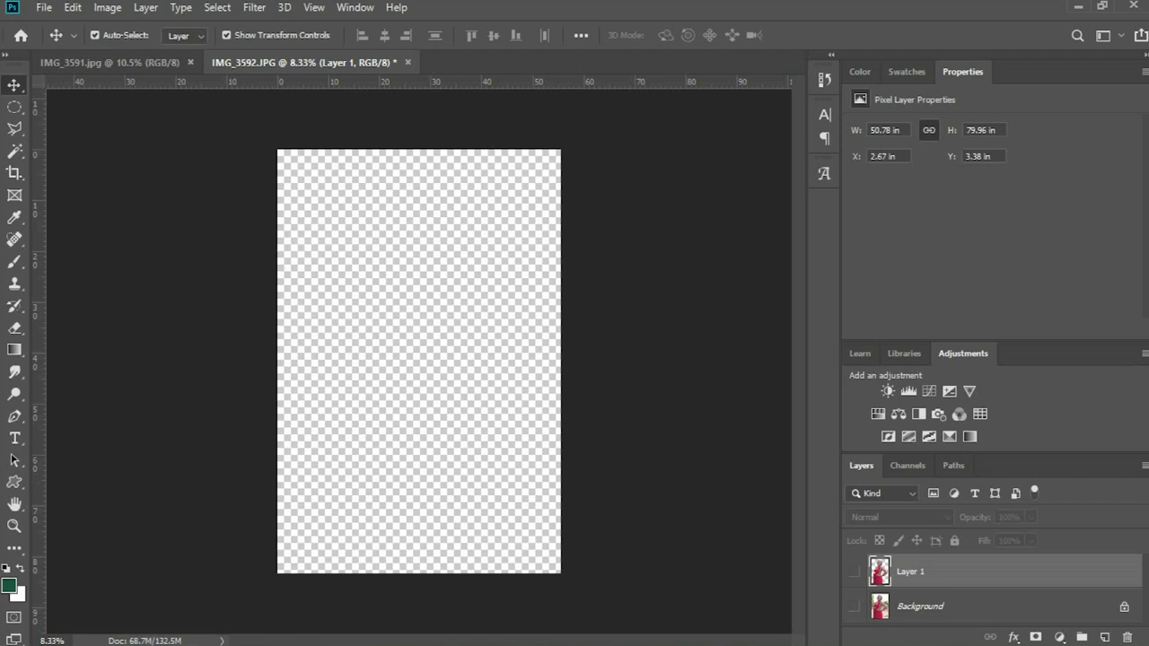
pyautogui.click(855, 606)
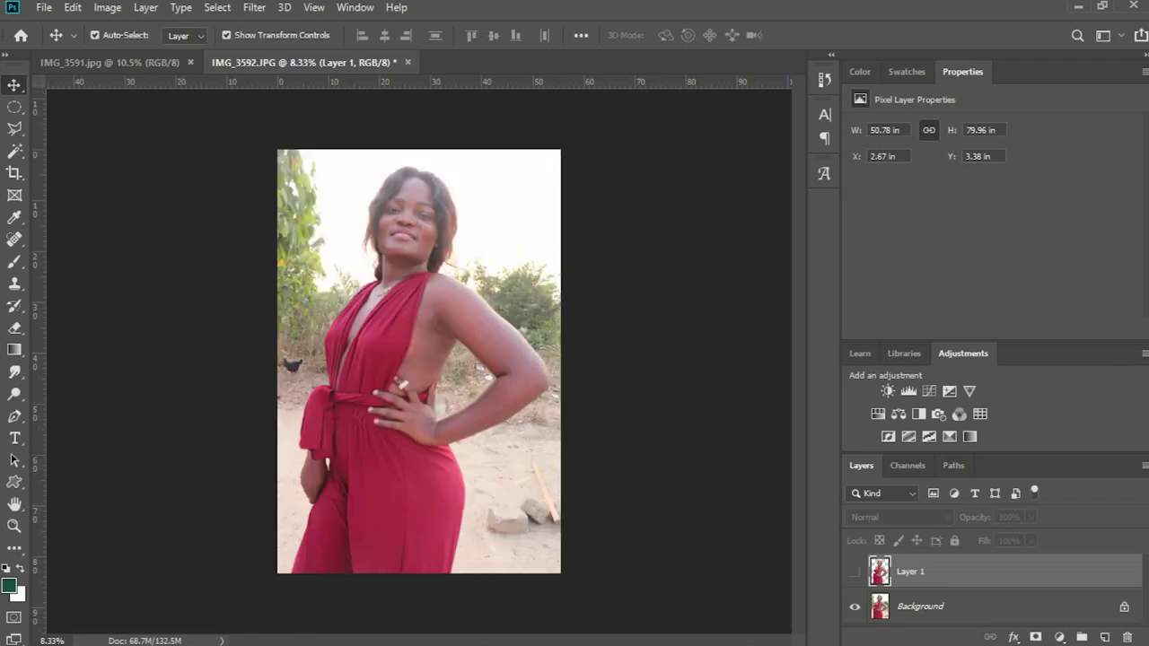
pyautogui.click(854, 571)
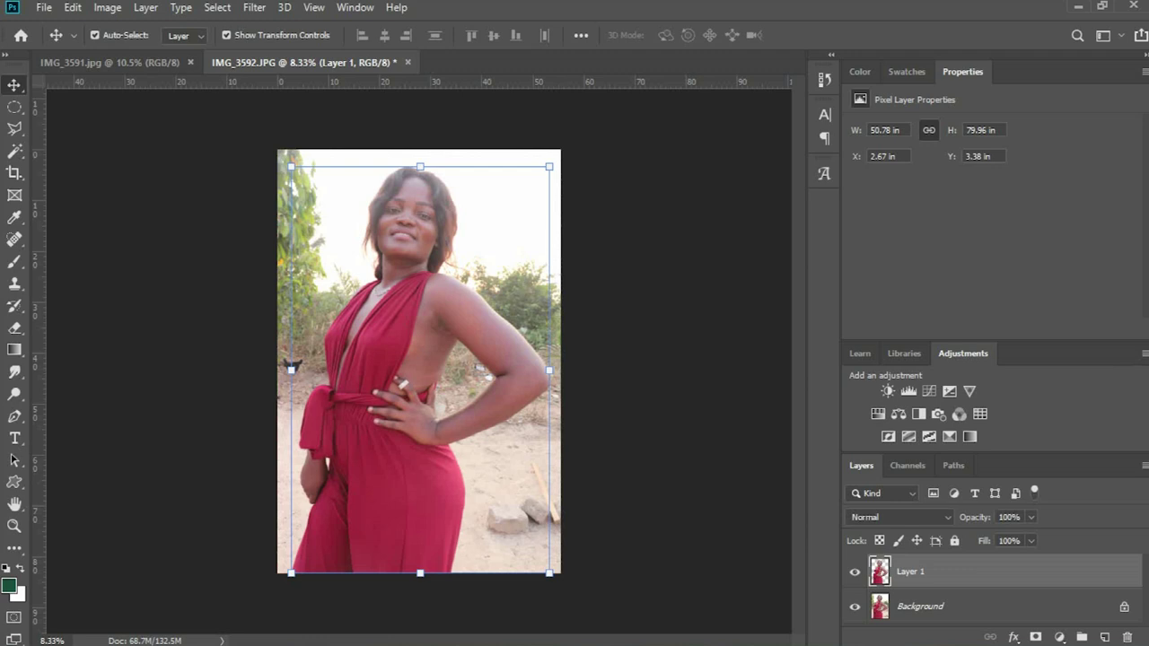
# Make the Background layer the active layer
pyautogui.click(951, 607)
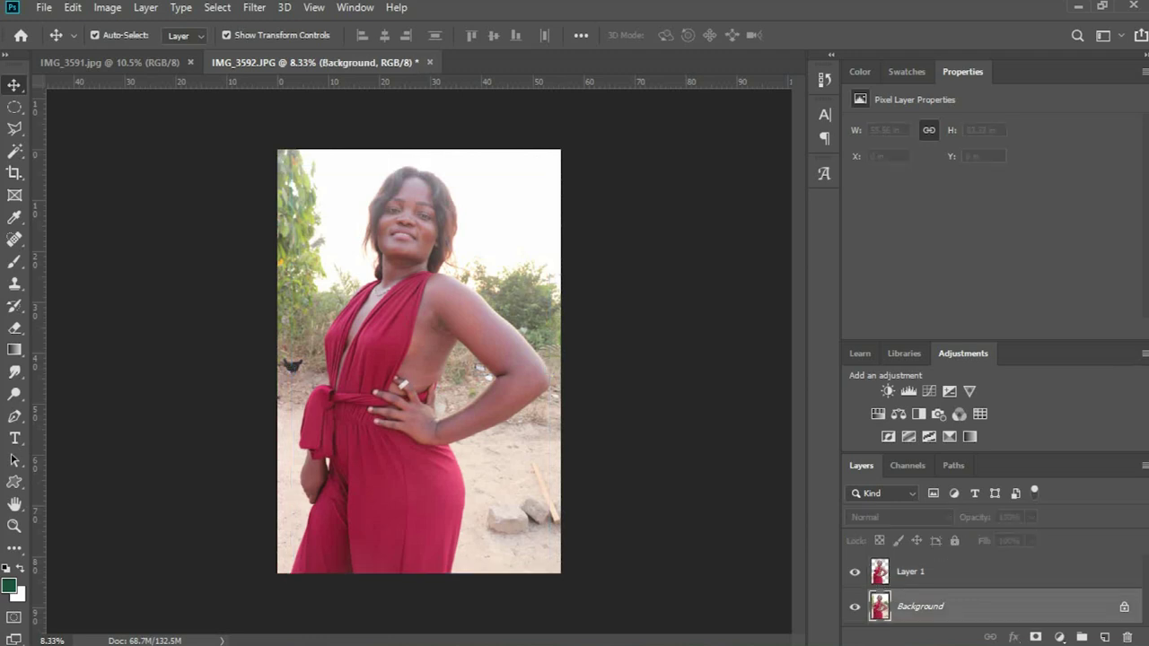
pyautogui.click(950, 571)
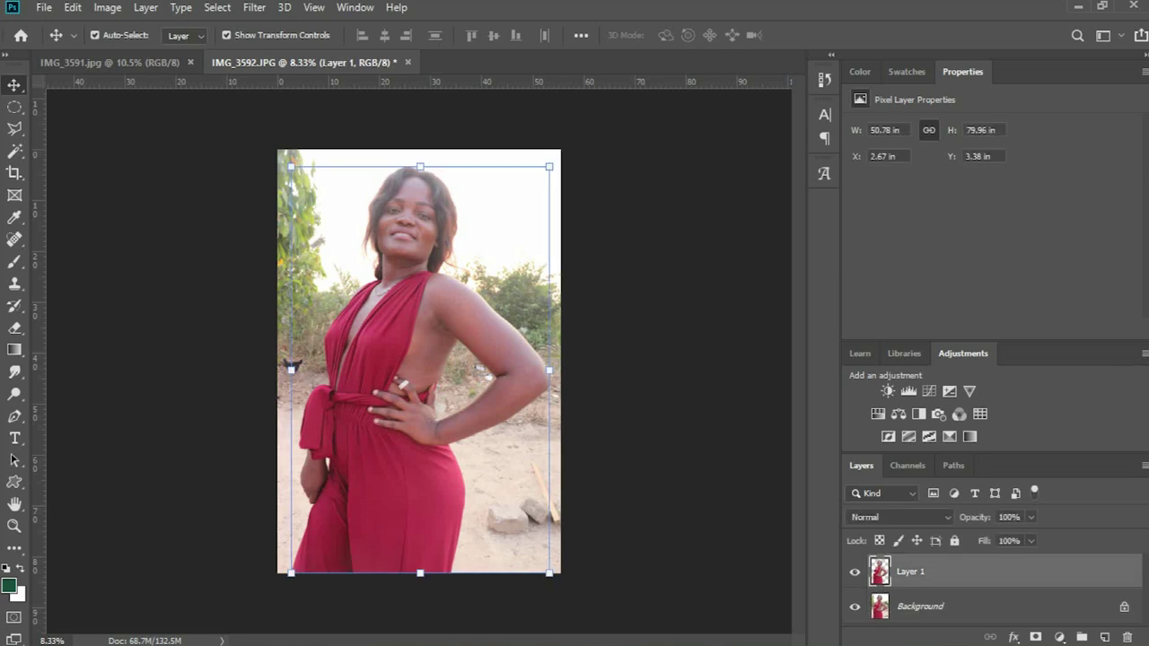
pyautogui.click(951, 607)
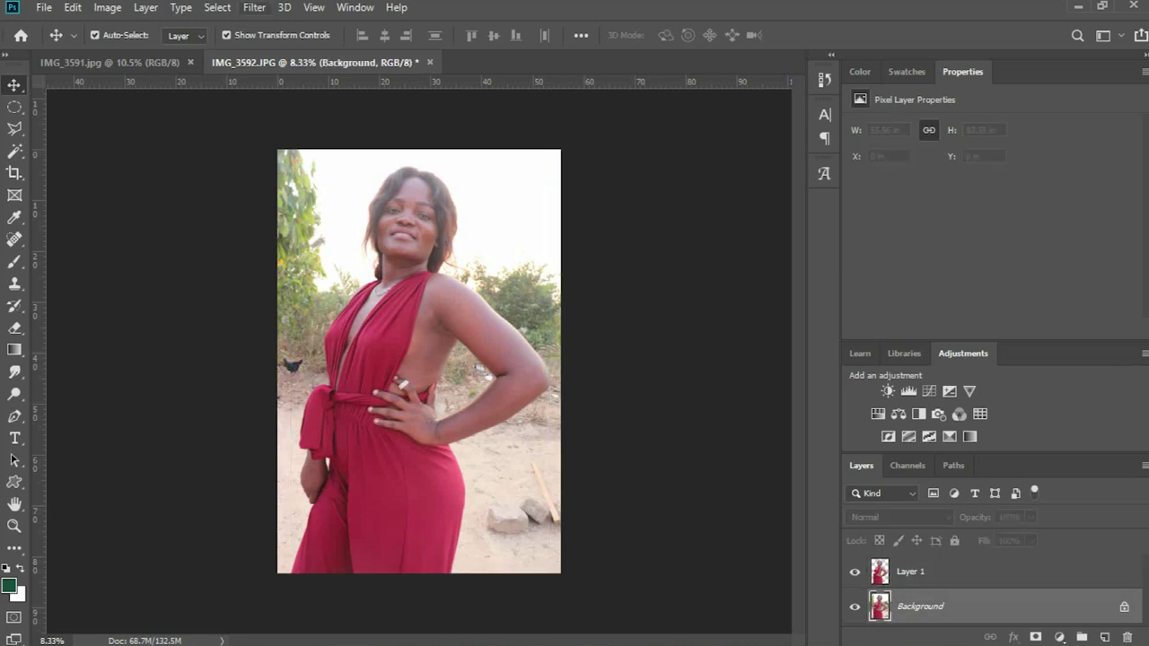
pyautogui.click(254, 7)
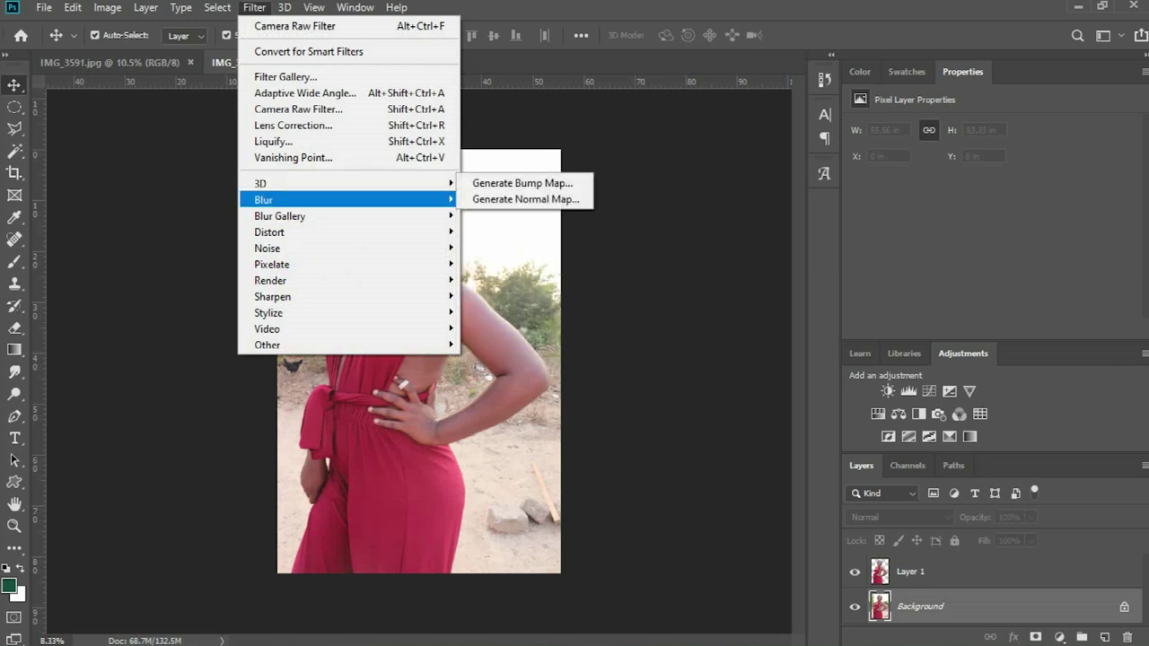
pyautogui.moveTo(270, 199)
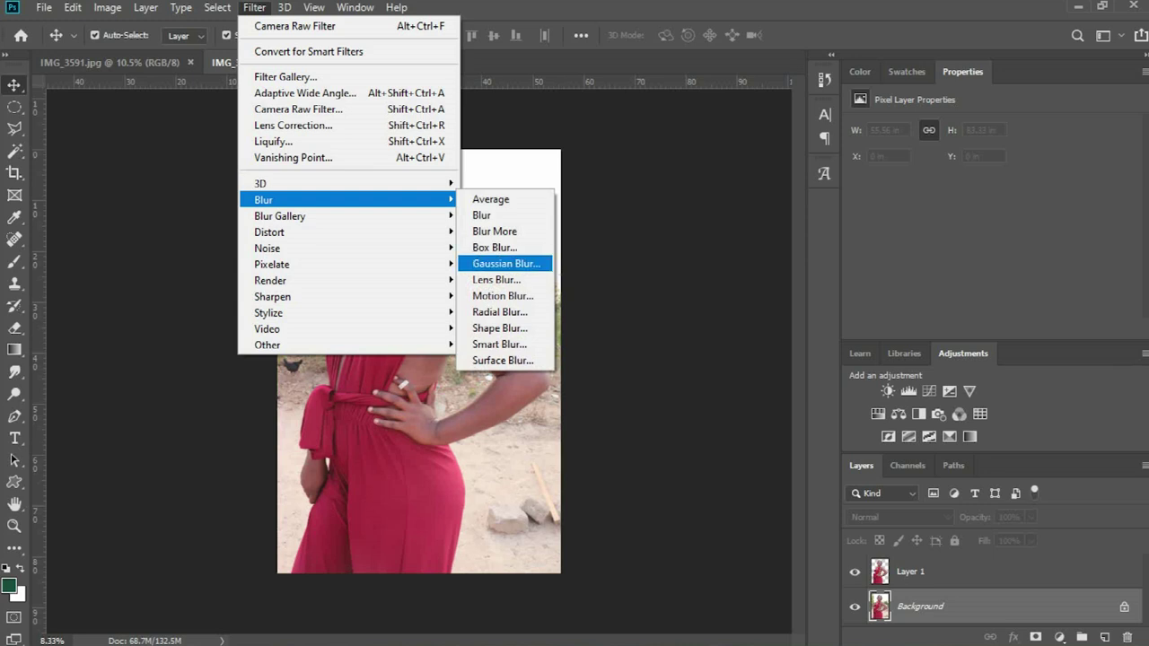
pyautogui.press('Return')
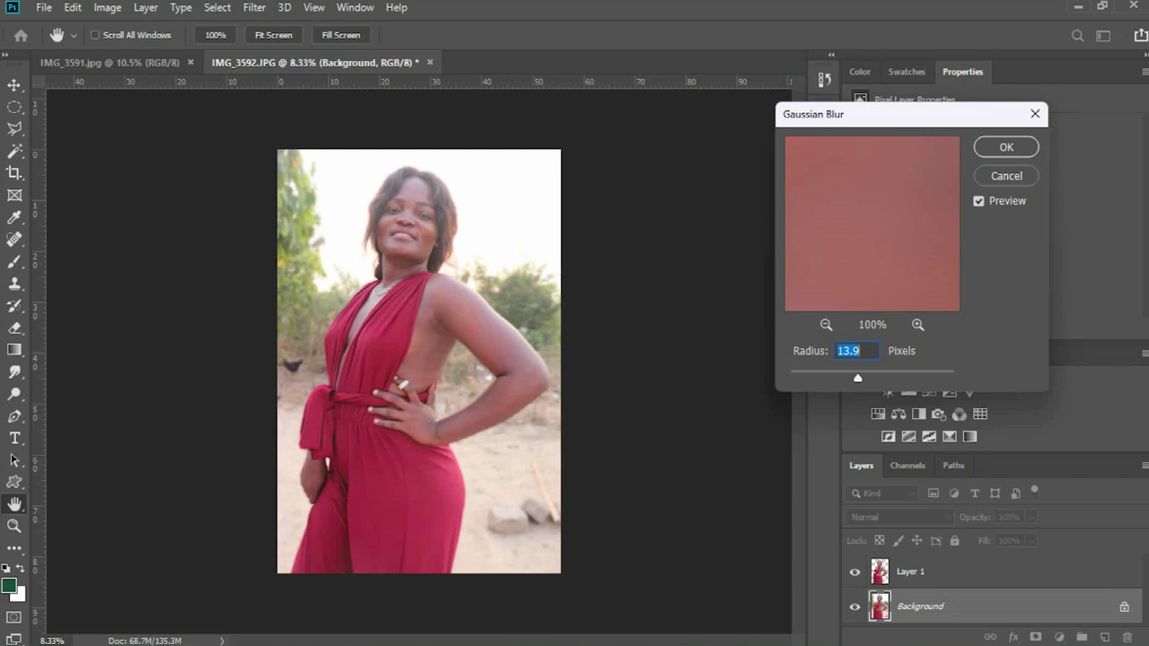
pyautogui.press('Escape')
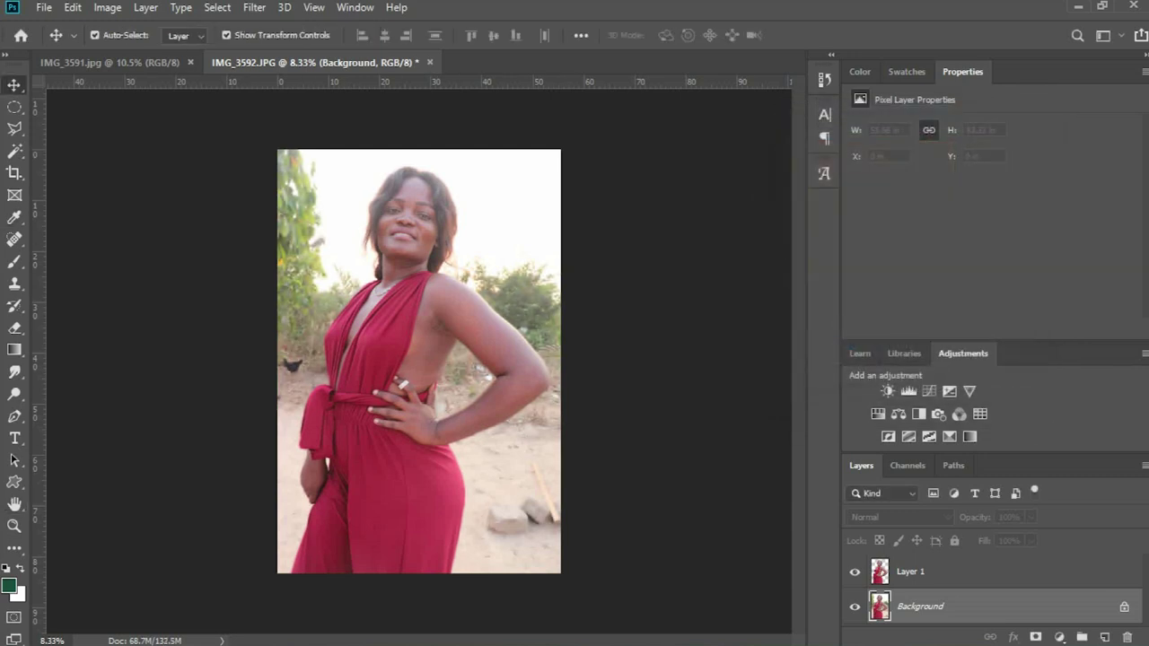
# Start a Gaussian Blur on the Background layer and magnify the filter preview to 600%
pyautogui.click(254, 7)
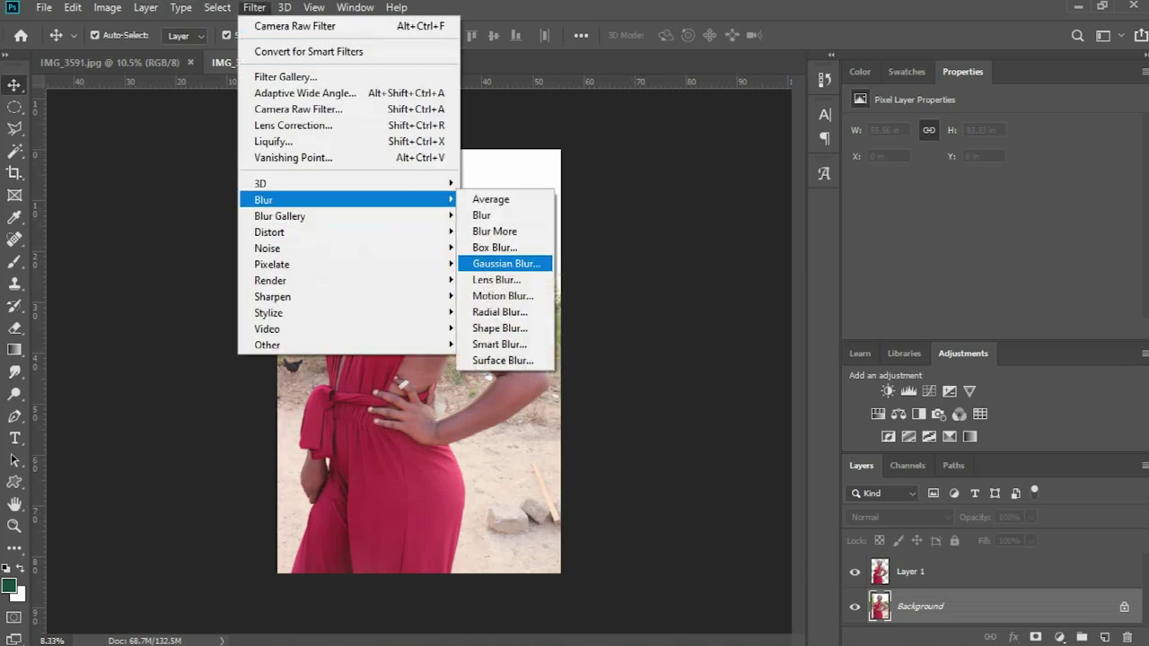
pyautogui.click(505, 263)
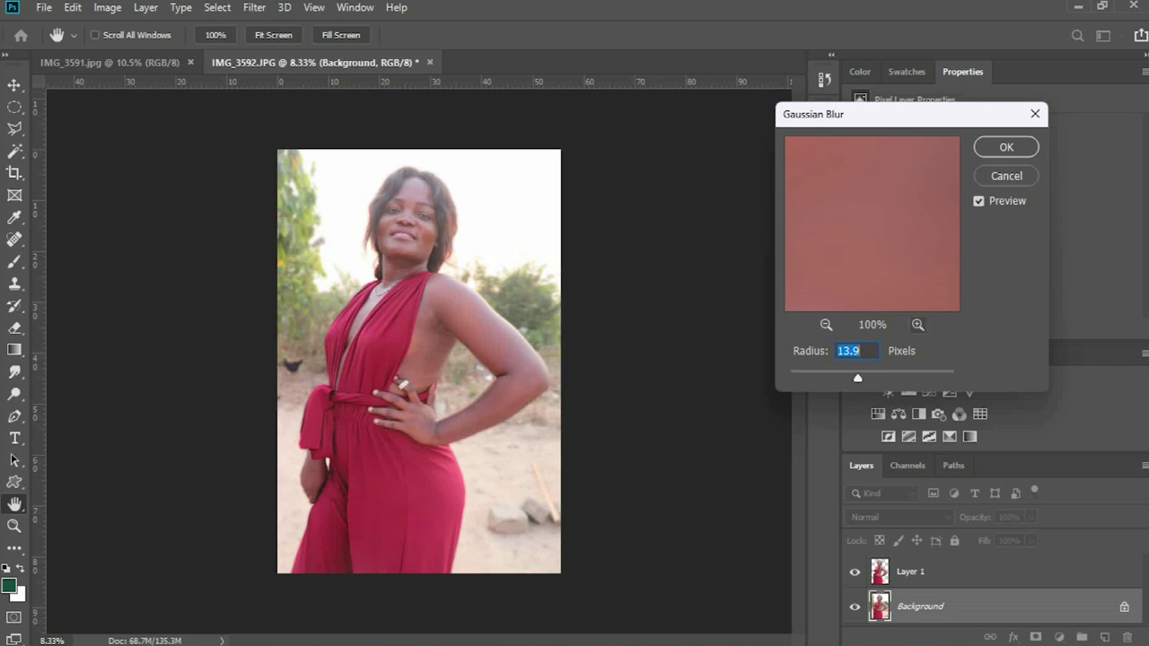
pyautogui.click(917, 325)
pyautogui.click(917, 325)
pyautogui.click(917, 325)
pyautogui.click(917, 325)
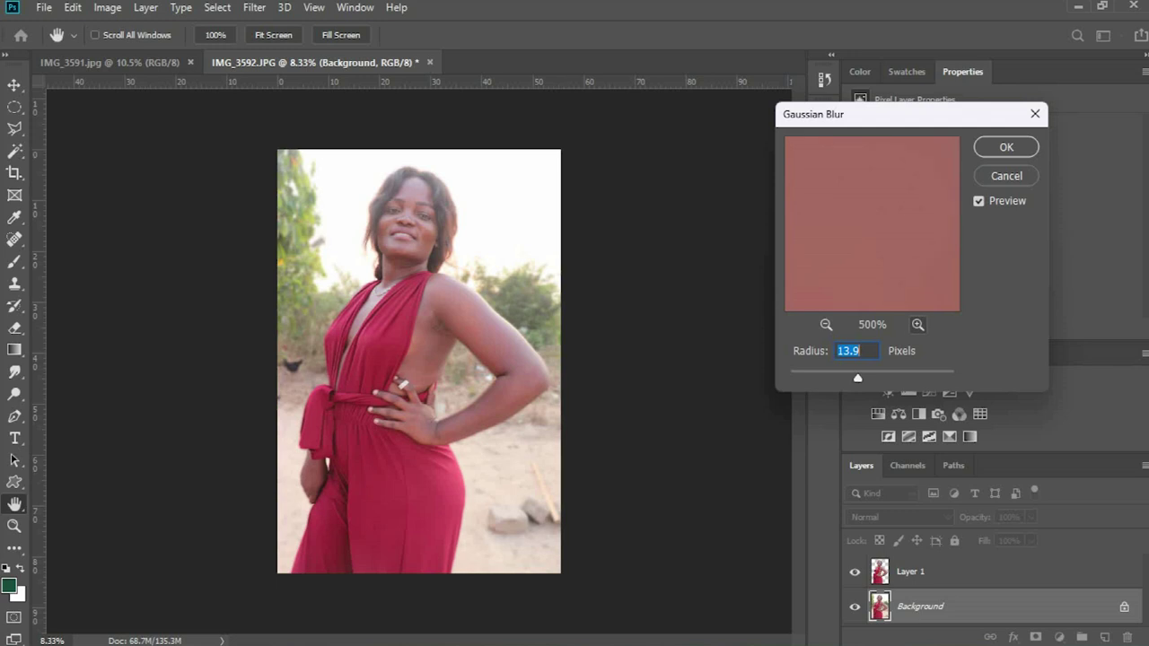
pyautogui.click(917, 324)
pyautogui.click(917, 324)
pyautogui.click(917, 324)
pyautogui.click(826, 323)
pyautogui.click(826, 324)
# Try a Gaussian Blur radius of 58.2 pixels on the Background layer
pyautogui.moveTo(857, 378); pyautogui.dragTo(858, 377)
pyautogui.moveTo(860, 378); pyautogui.dragTo(883, 378)
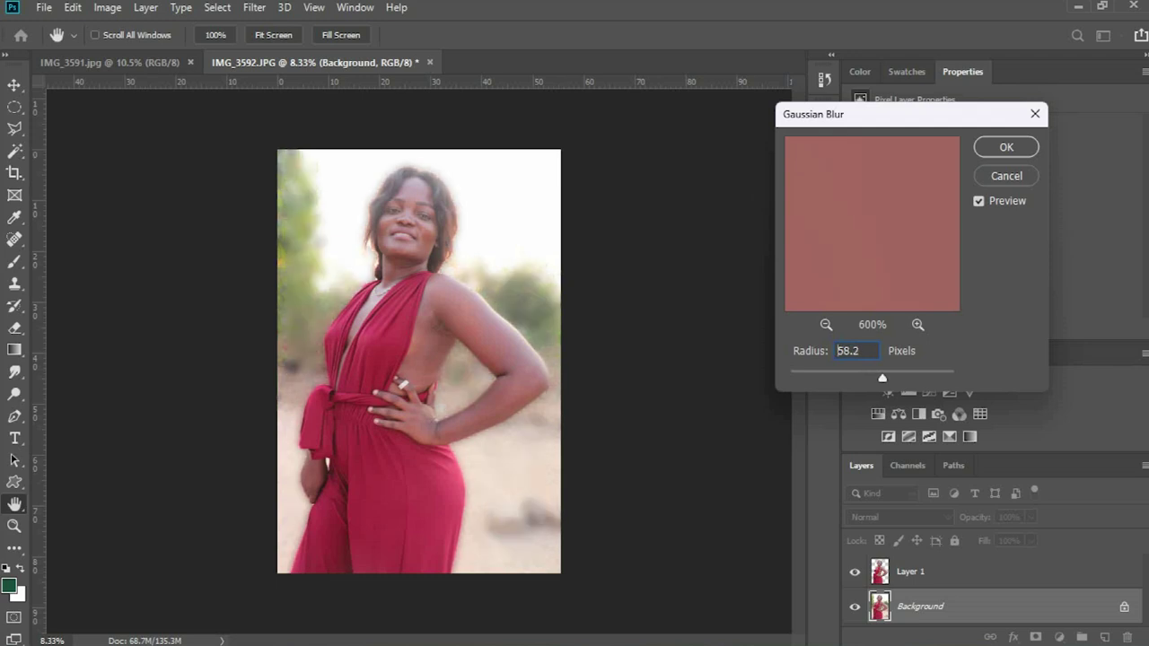
pyautogui.doubleClick(840, 351)
pyautogui.moveTo(883, 377); pyautogui.dragTo(858, 377)
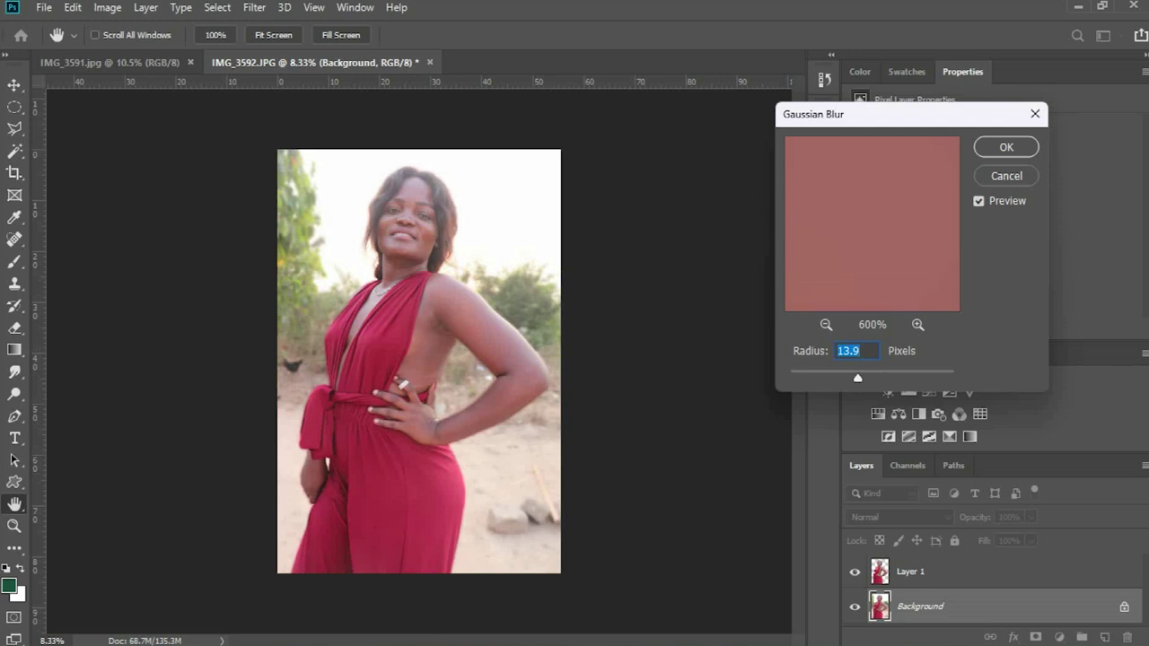
# Set the Gaussian Blur radius to 16.6 pixels and apply it to the Background layer
pyautogui.moveTo(858, 378); pyautogui.dragTo(863, 378)
pyautogui.moveTo(864, 378); pyautogui.dragTo(859, 378)
pyautogui.doubleClick(838, 351)
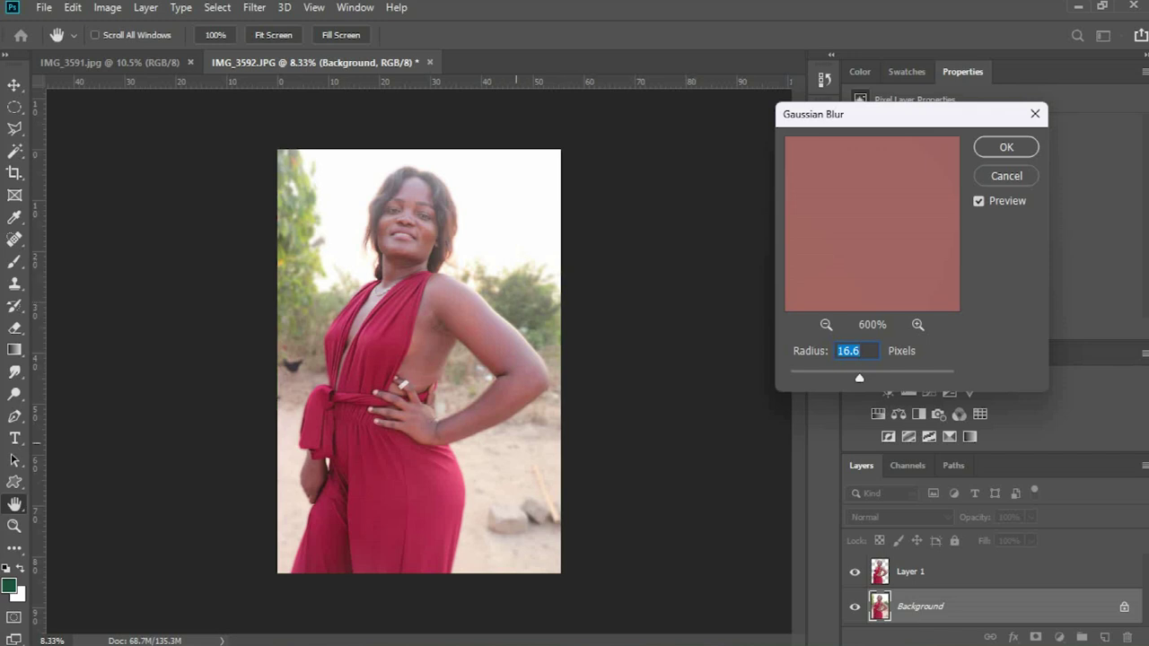
pyautogui.press('Return')
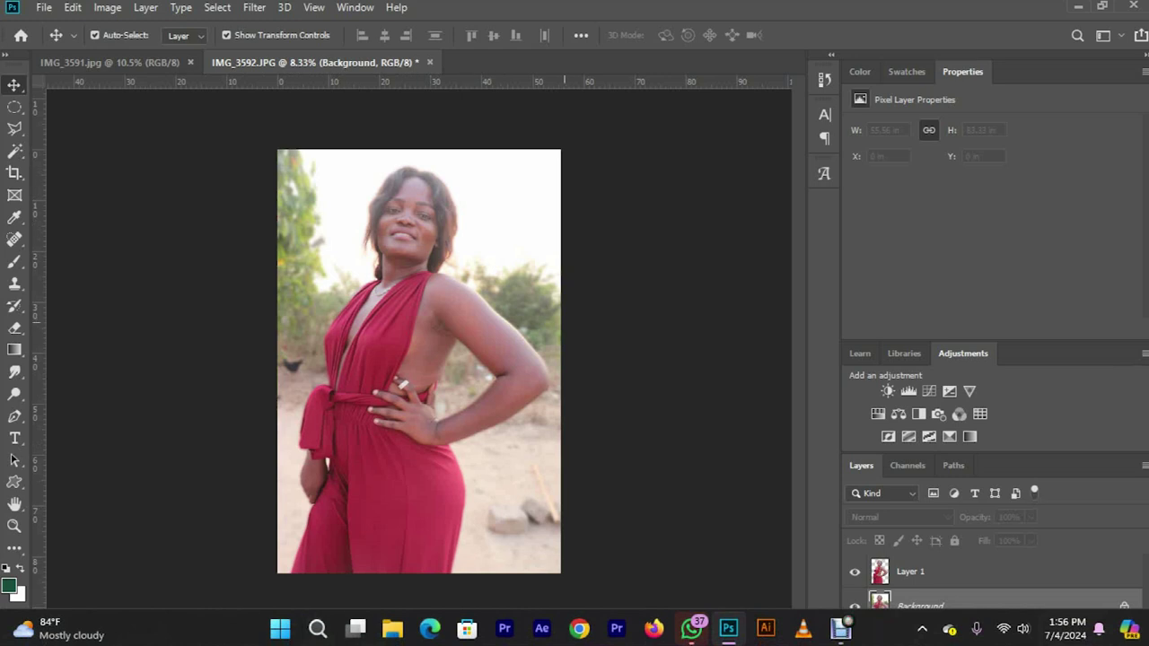
# Reselect the Background layer and open the Camera Raw filter's Basic adjustments for it
pyautogui.click(470, 179)
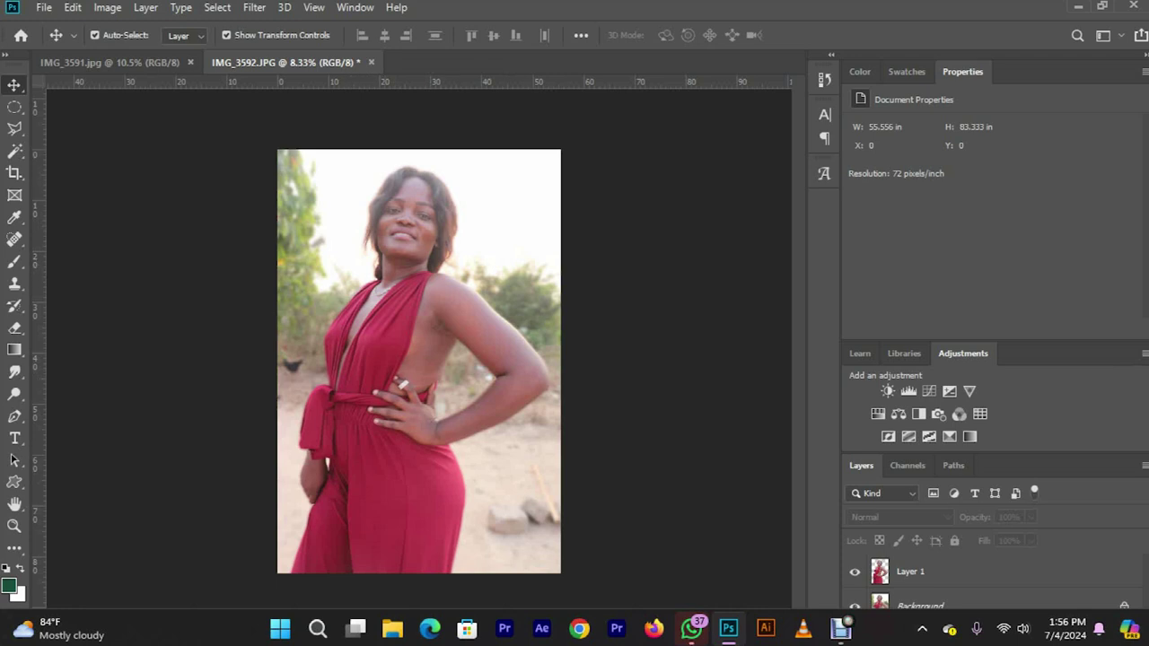
pyautogui.click(949, 602)
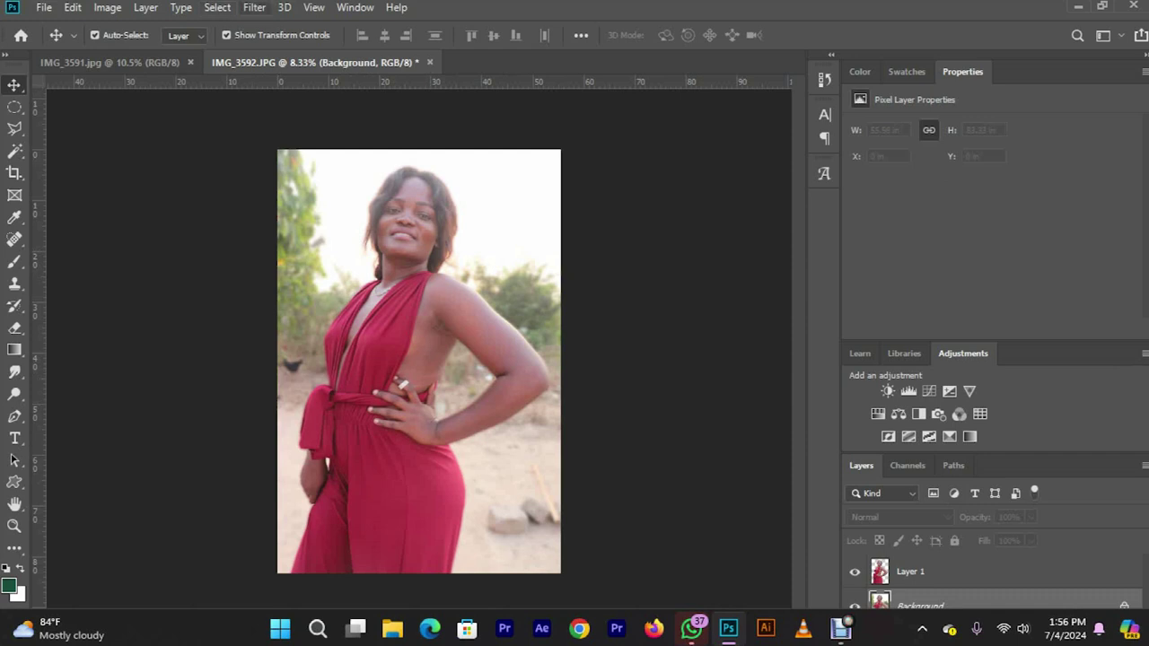
pyautogui.click(254, 7)
pyautogui.click(298, 110)
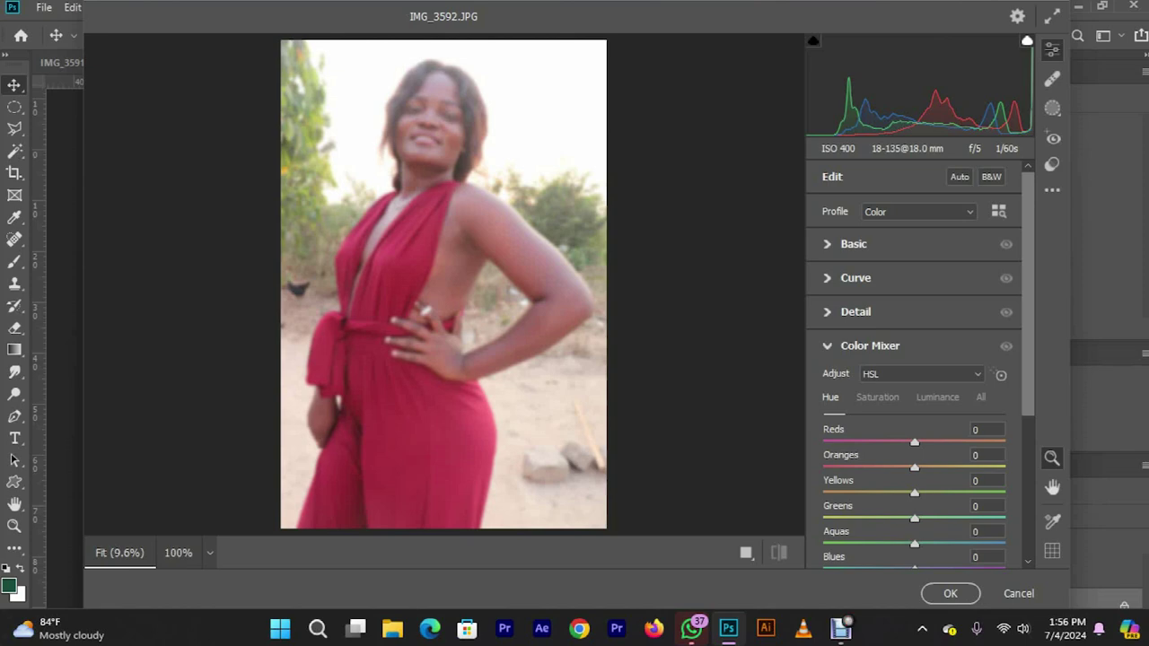
pyautogui.click(853, 244)
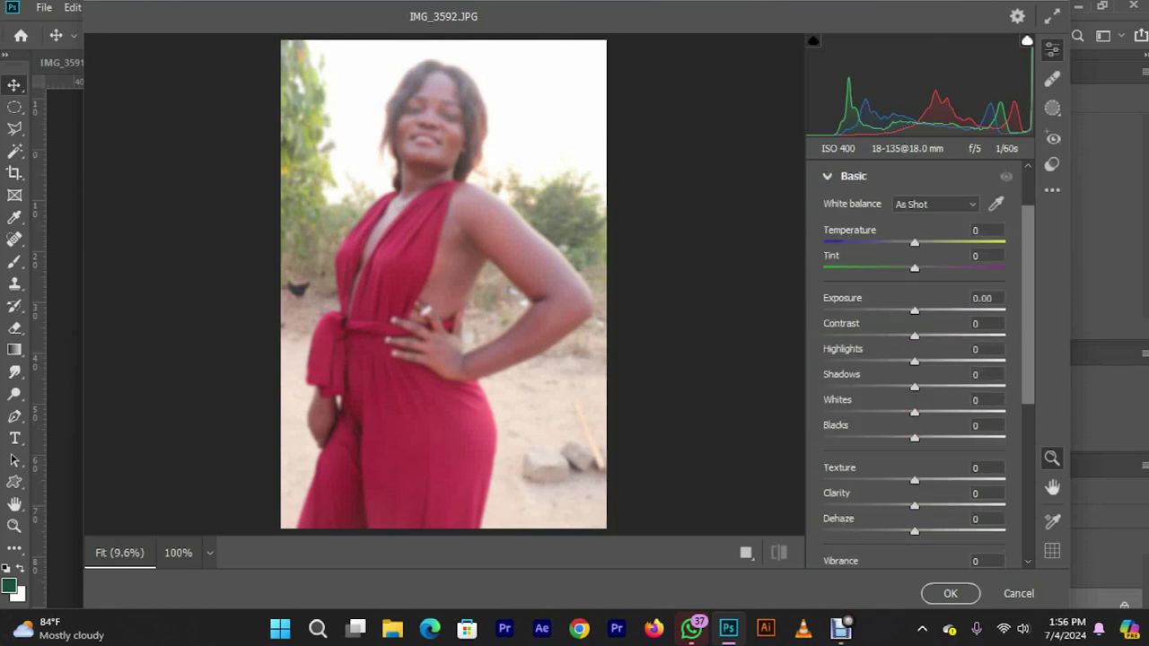
# Try darkening the Background layer in Camera Raw with lowered exposure, contrast +67, shadows -51 and blacks +62
pyautogui.moveTo(915, 337); pyautogui.dragTo(889, 311)
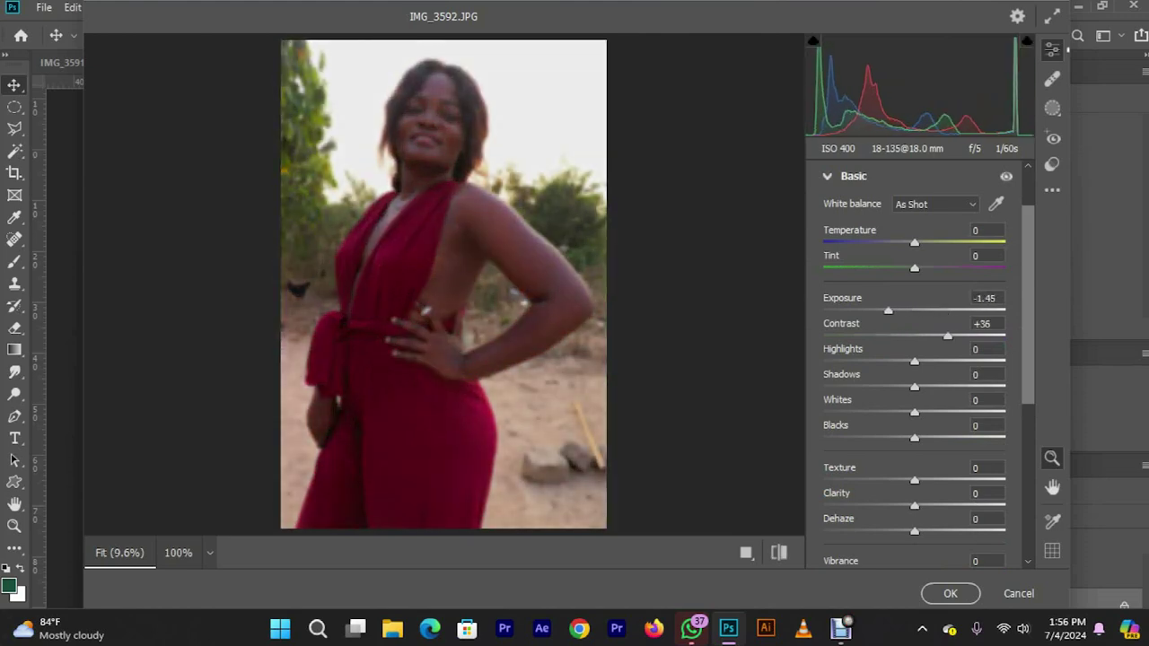
pyautogui.moveTo(947, 335); pyautogui.dragTo(976, 336)
pyautogui.moveTo(915, 387); pyautogui.dragTo(868, 387)
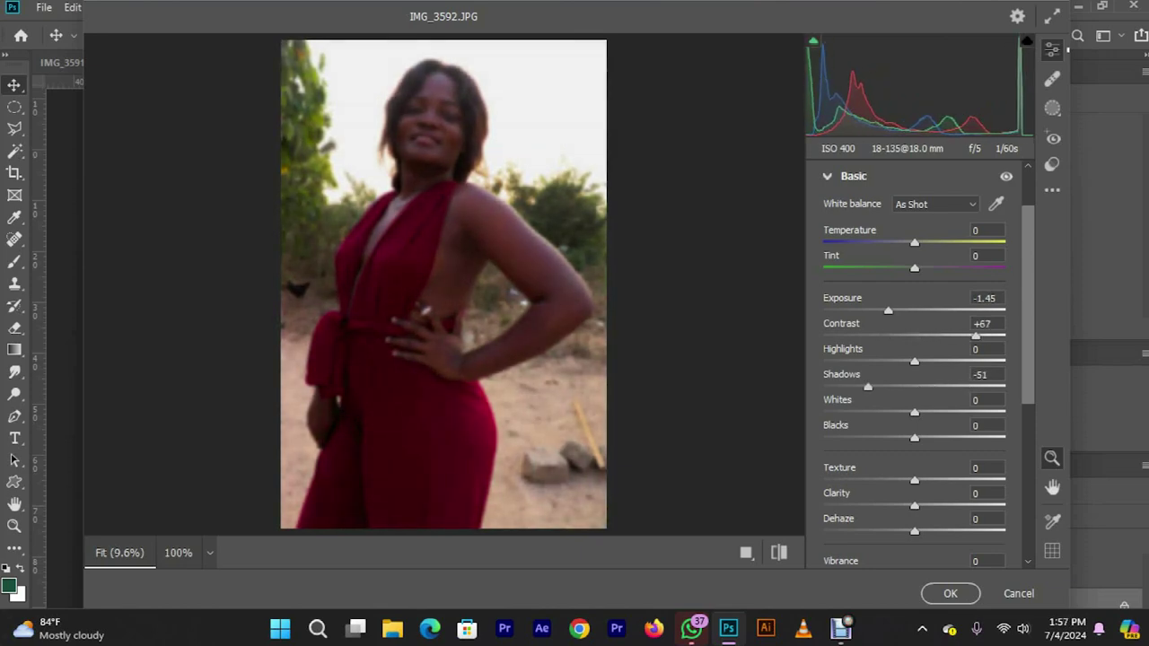
pyautogui.moveTo(915, 437); pyautogui.dragTo(970, 438)
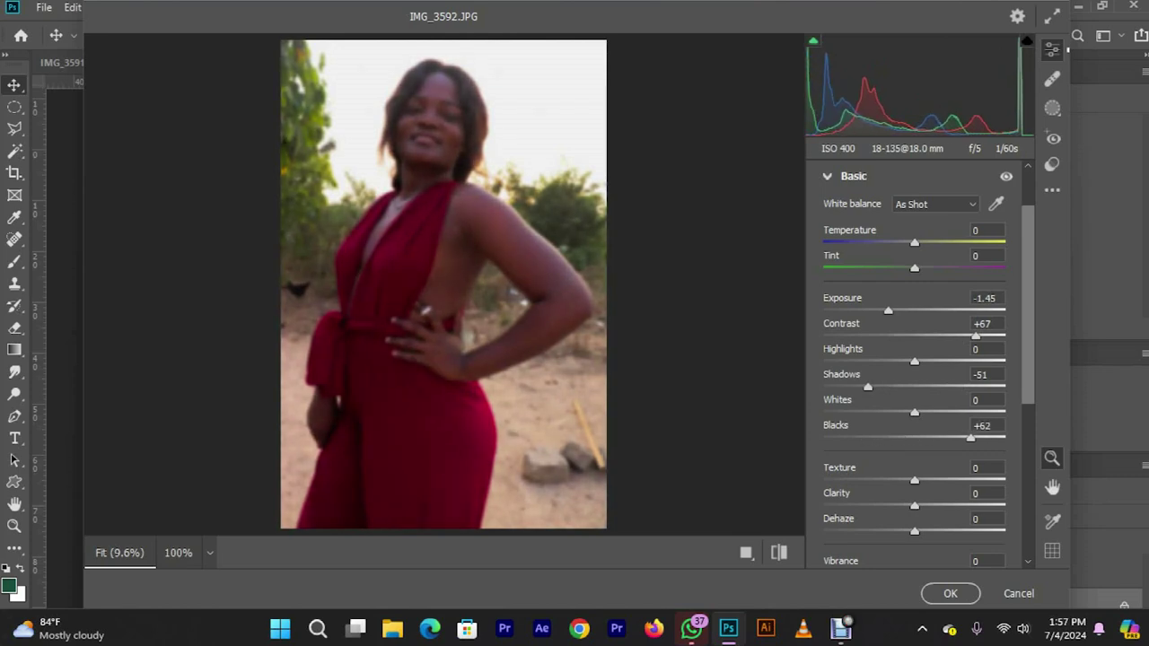
pyautogui.moveTo(888, 311); pyautogui.dragTo(873, 311)
pyautogui.click(950, 593)
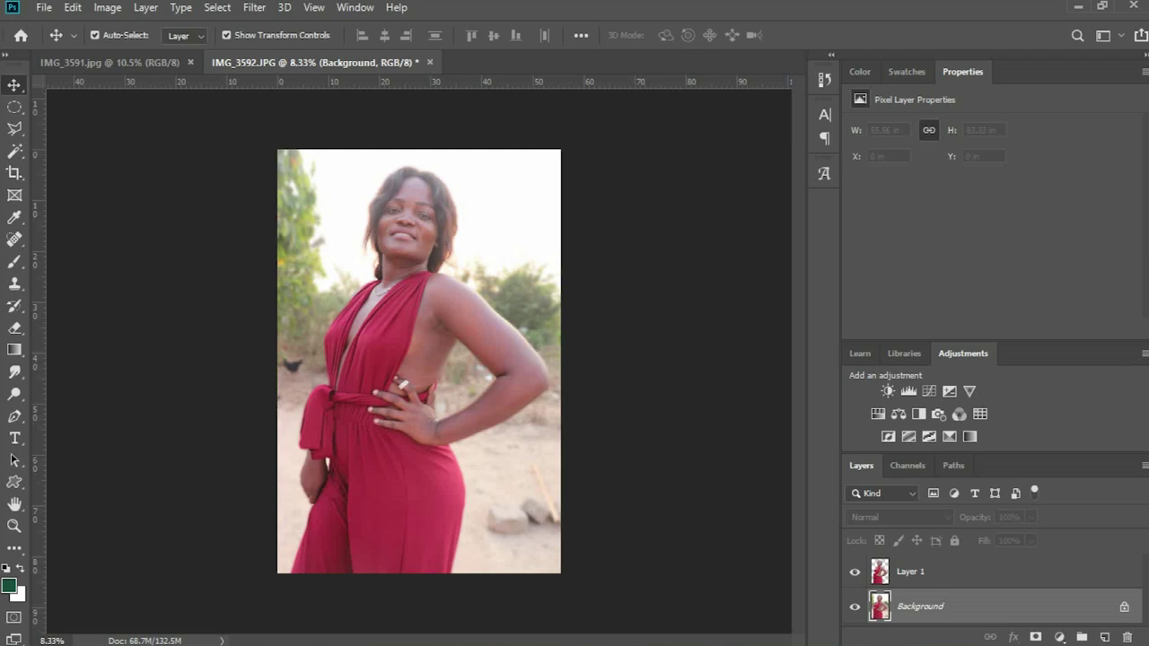
# Select Layer 1 together with the Background and merge them into a single layer
pyautogui.press('ctrl')
pyautogui.keyDown('ctrl'); pyautogui.click(969, 572); pyautogui.keyUp('ctrl')
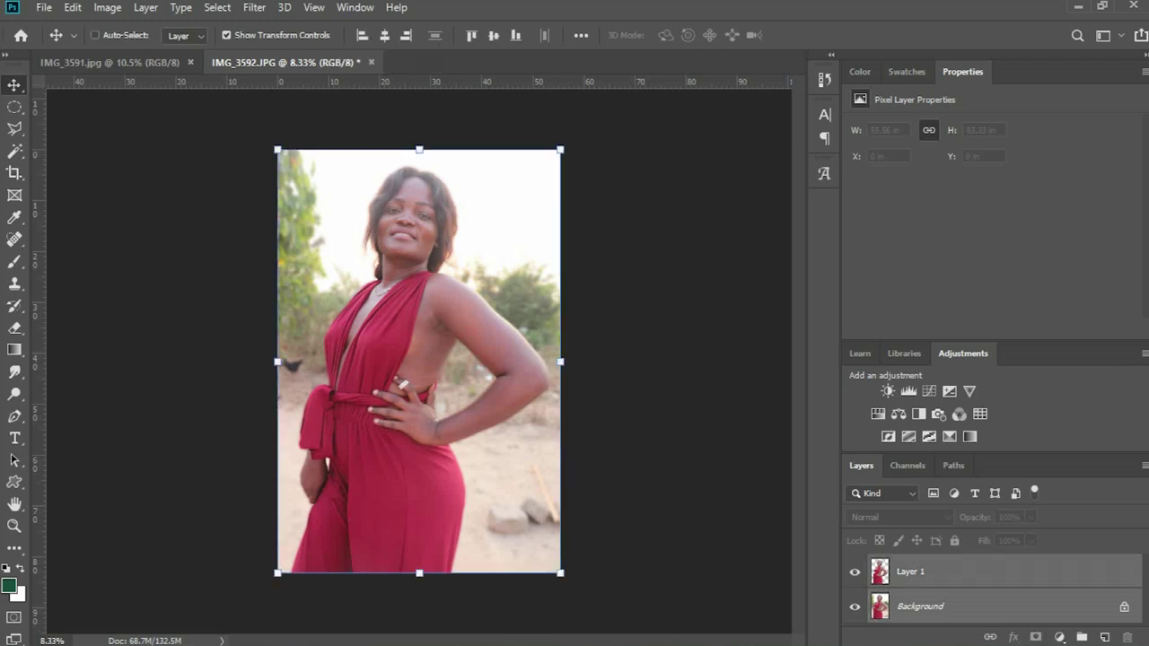
pyautogui.click(94, 35)
pyautogui.click(95, 35)
pyautogui.hotkey('ctrl', 'e')
pyautogui.click(94, 35)
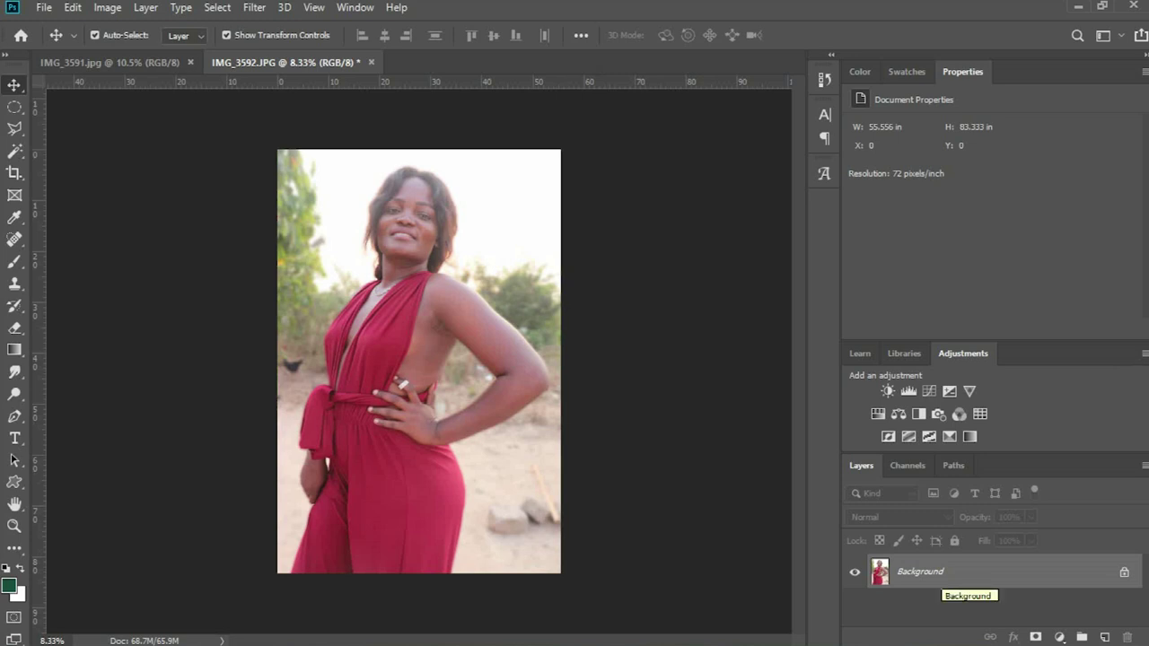
# Open the Camera Raw filter for the merged Background layer and check the available white balance presets
pyautogui.click(254, 8)
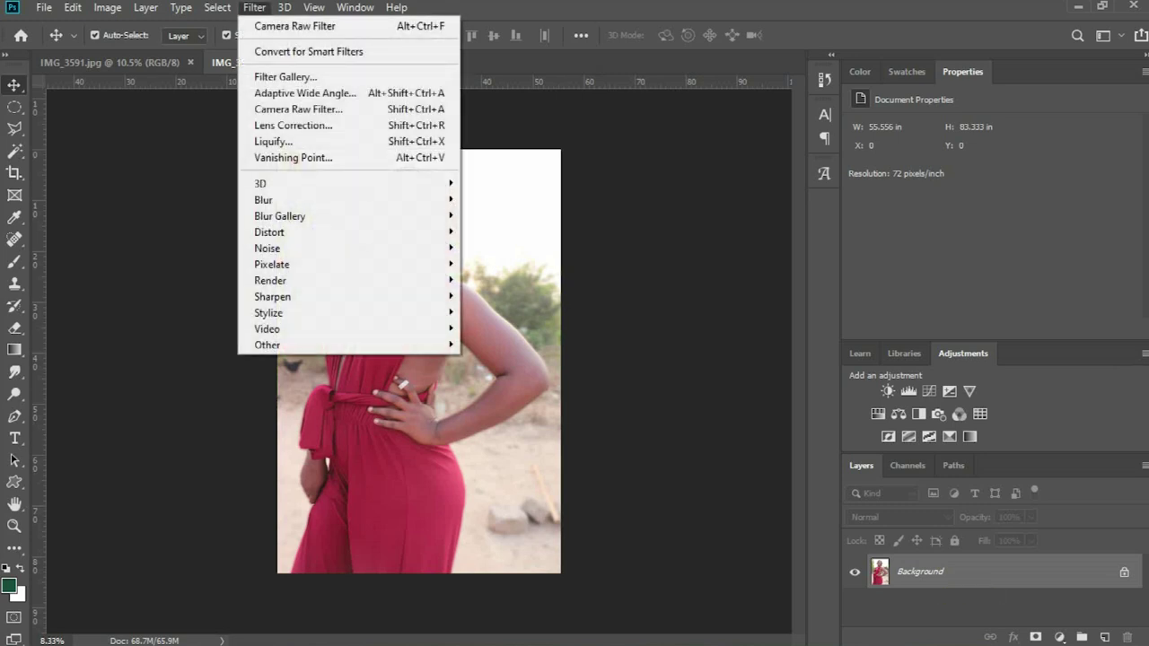
pyautogui.click(299, 110)
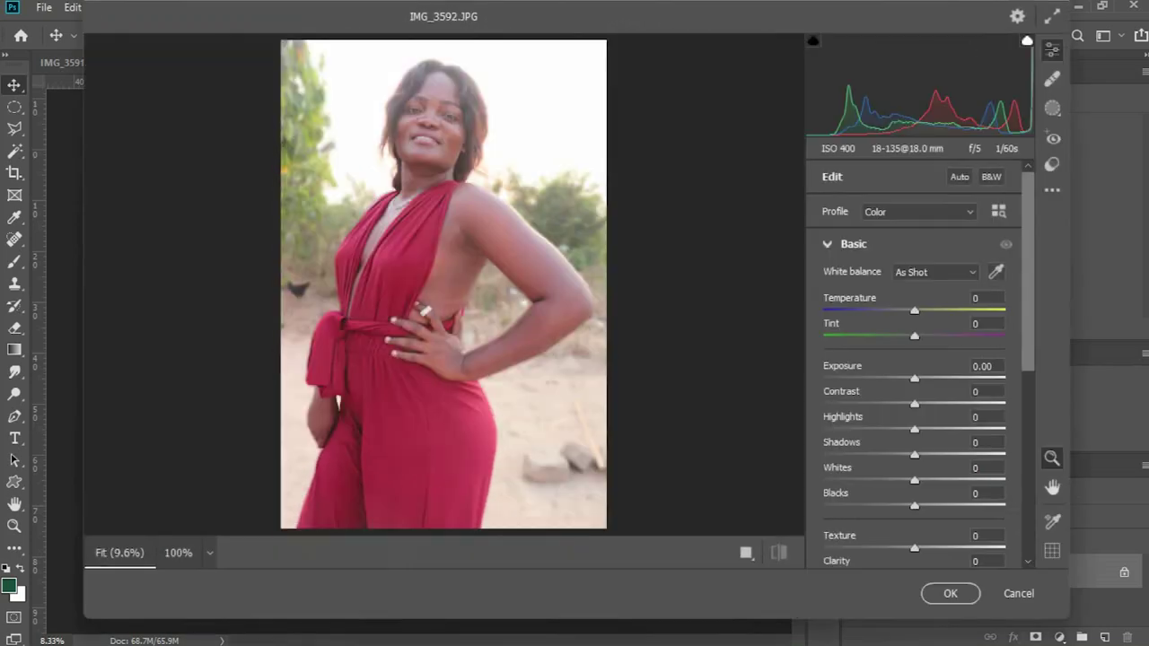
pyautogui.click(934, 271)
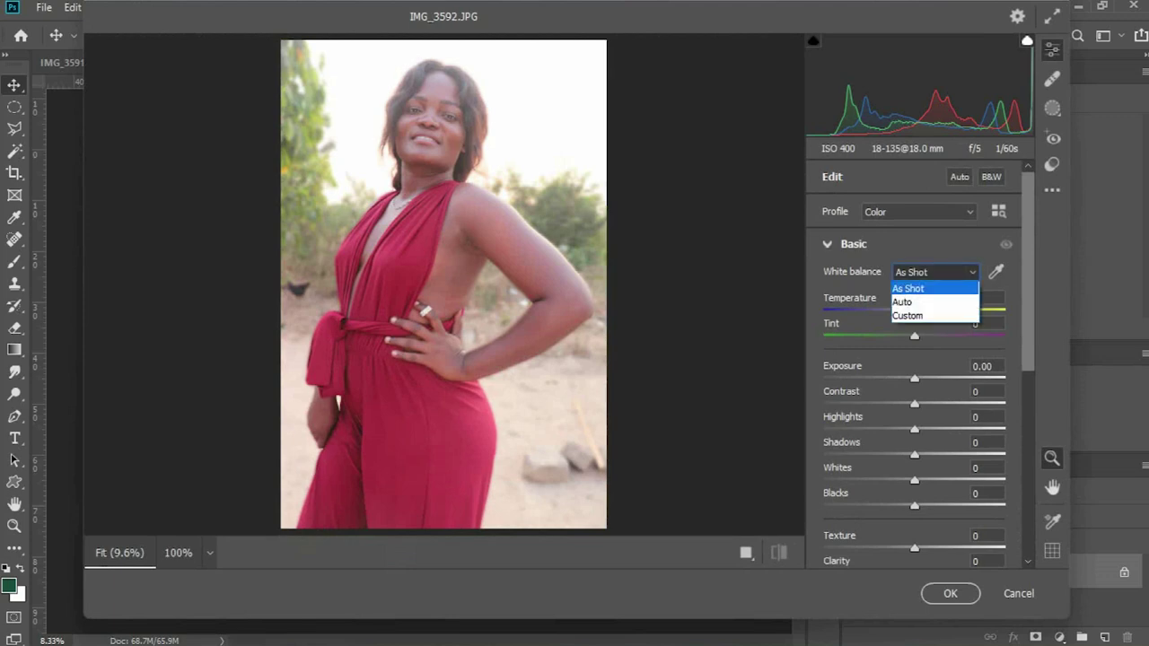
pyautogui.click(972, 272)
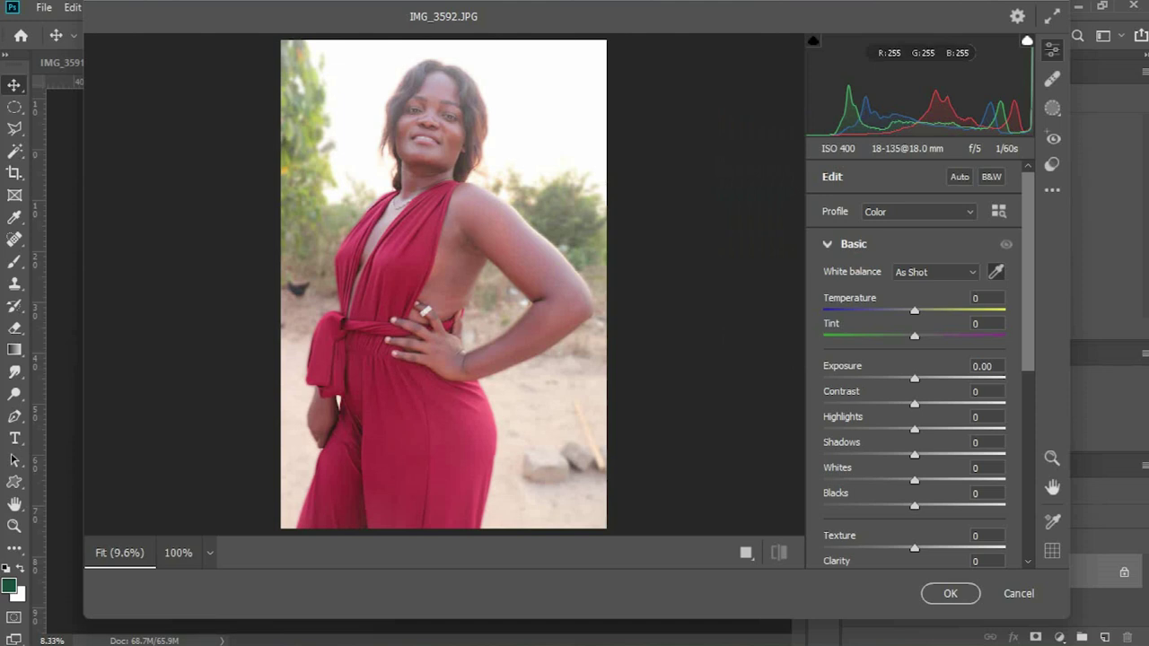
# Sample several spots with the White Balance eyedropper, ending on the light stone for temperature -11 and tint -40
pyautogui.click(422, 83)
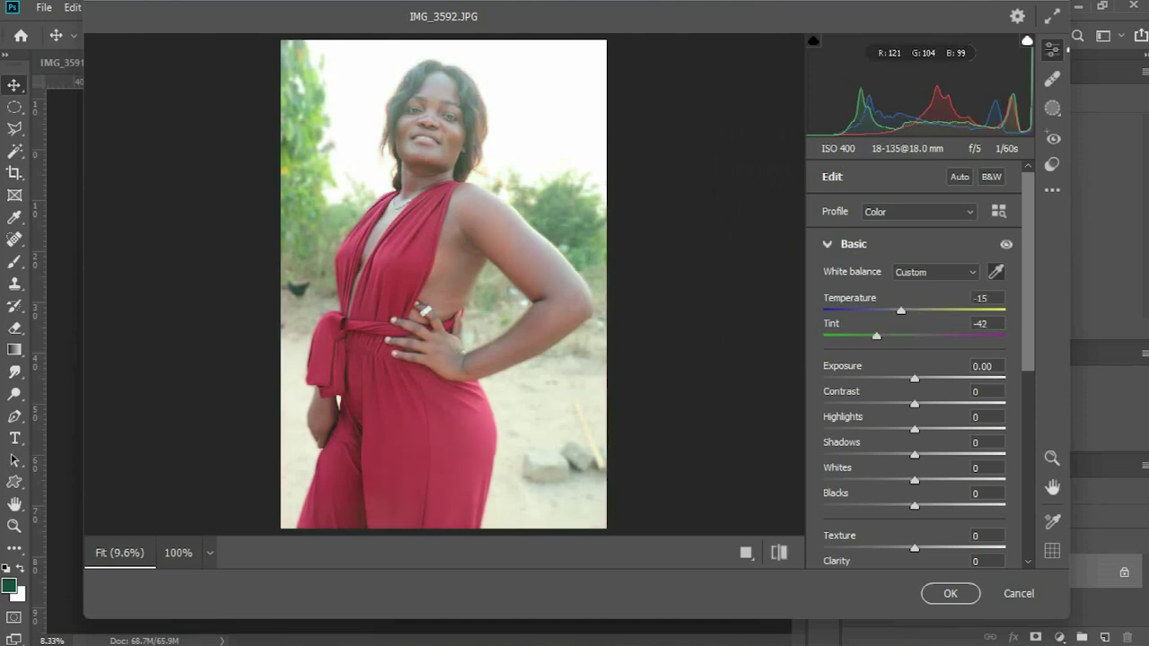
pyautogui.click(440, 97)
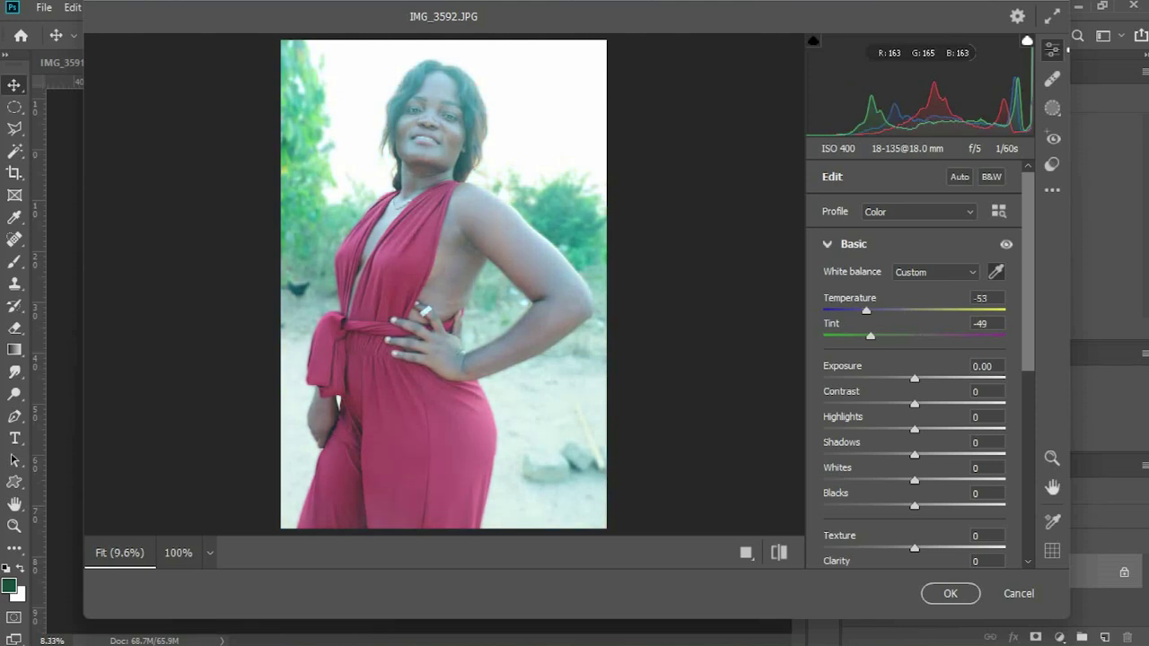
pyautogui.click(548, 464)
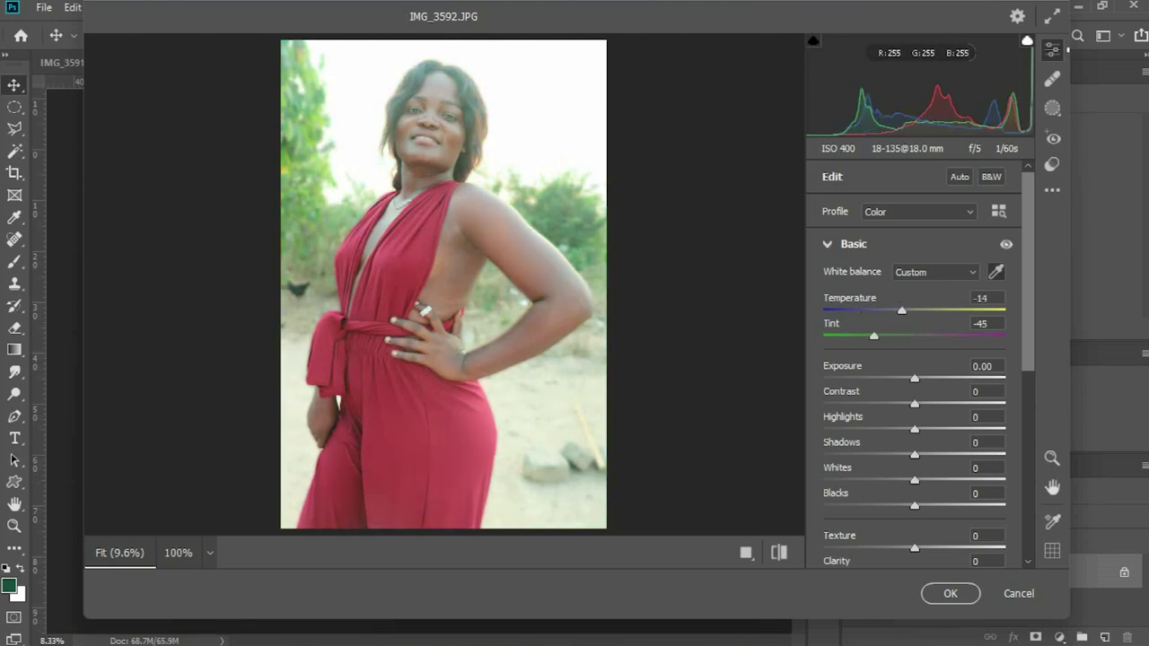
pyautogui.click(449, 413)
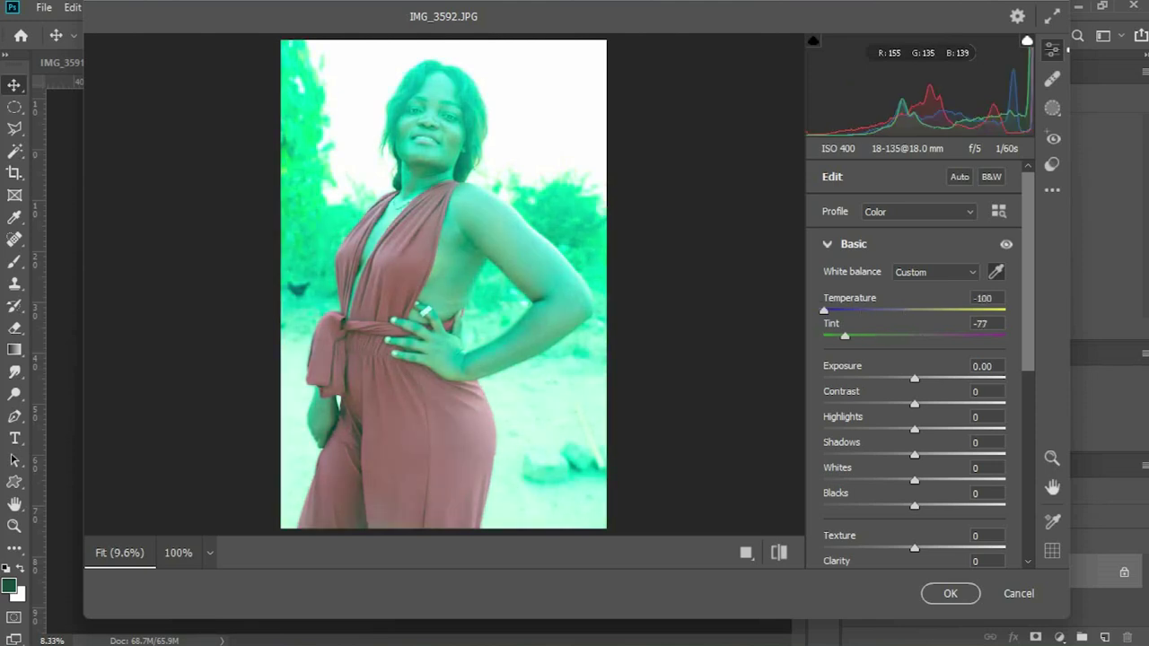
pyautogui.click(547, 465)
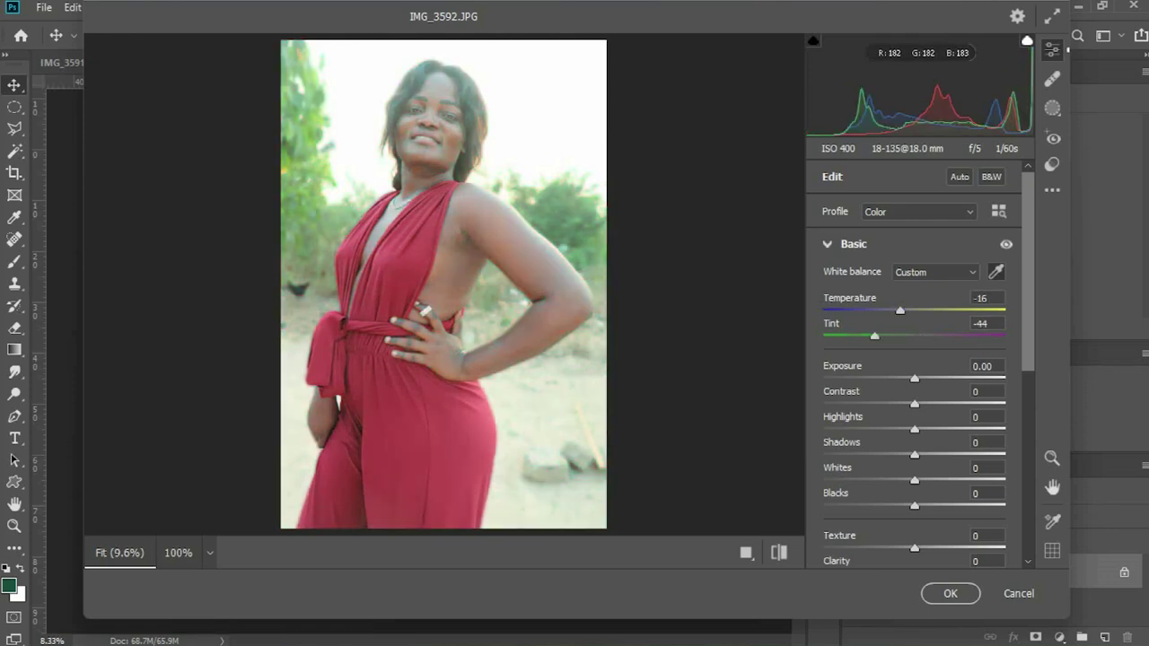
pyautogui.click(575, 458)
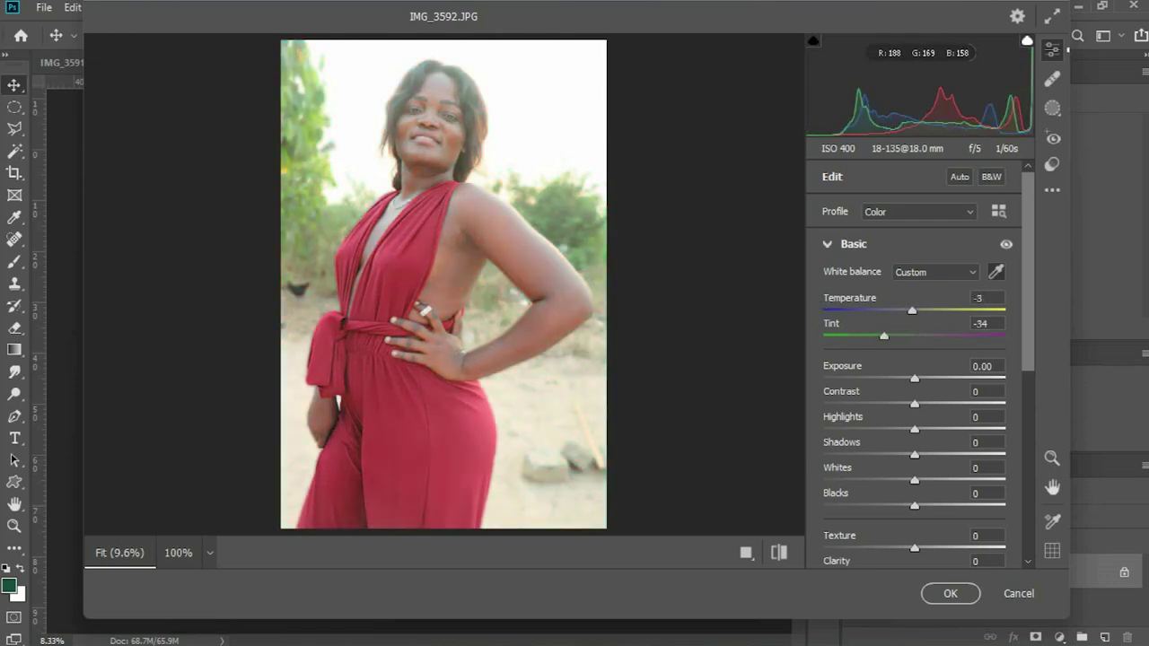
pyautogui.click(574, 459)
pyautogui.click(548, 465)
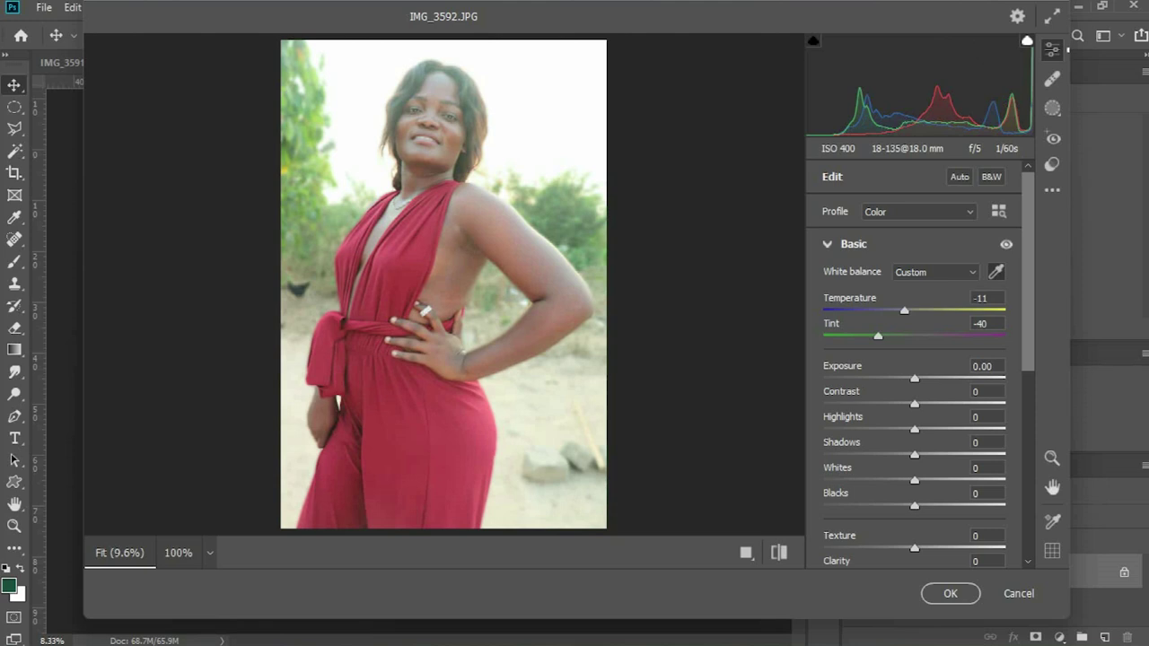
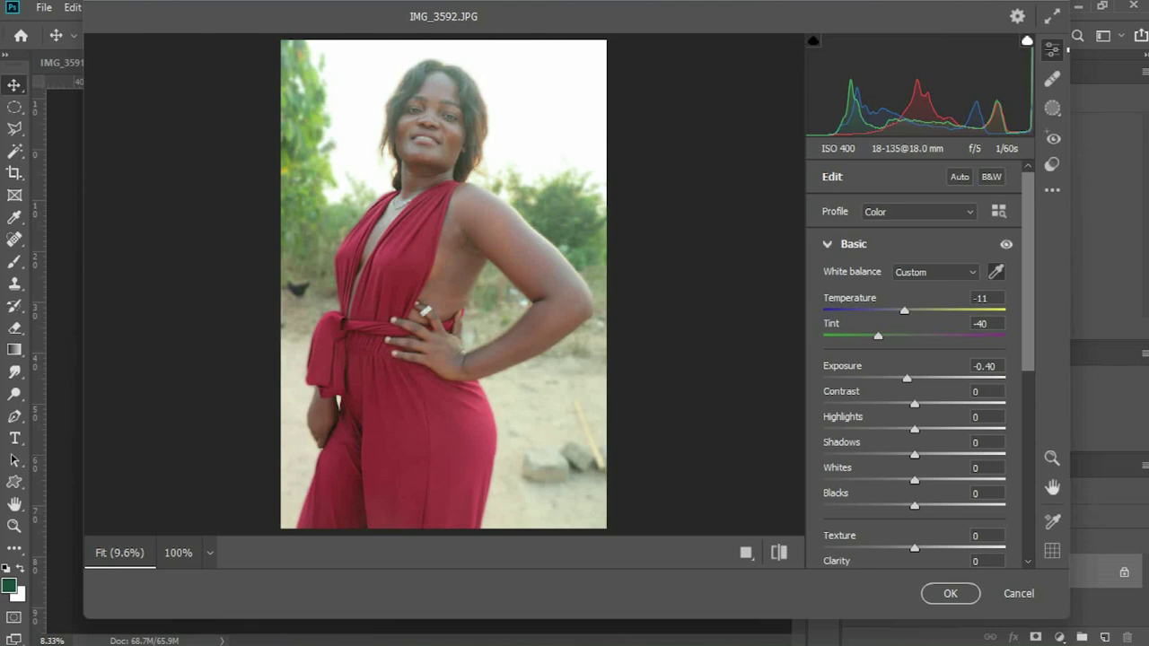
# Set exposure to -0.40, contrast +26, highlights +40, shadows -2, whites +18, blacks -38 and texture +25
pyautogui.moveTo(915, 404); pyautogui.dragTo(942, 506)
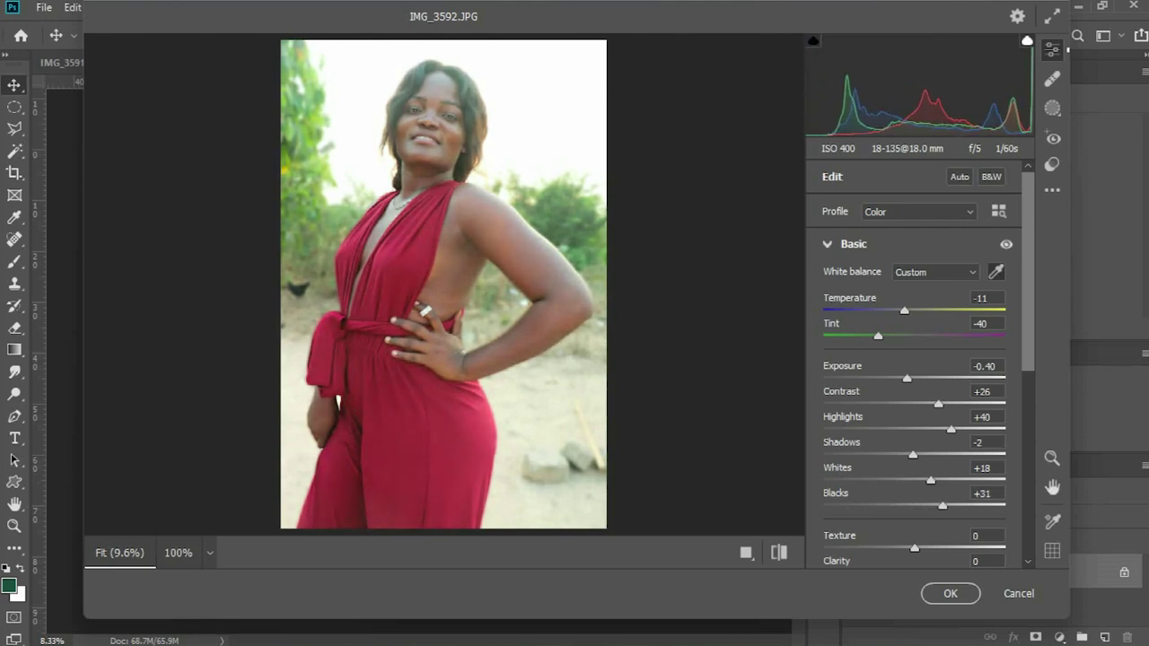
pyautogui.write('-31')
pyautogui.moveTo(887, 506); pyautogui.dragTo(879, 506)
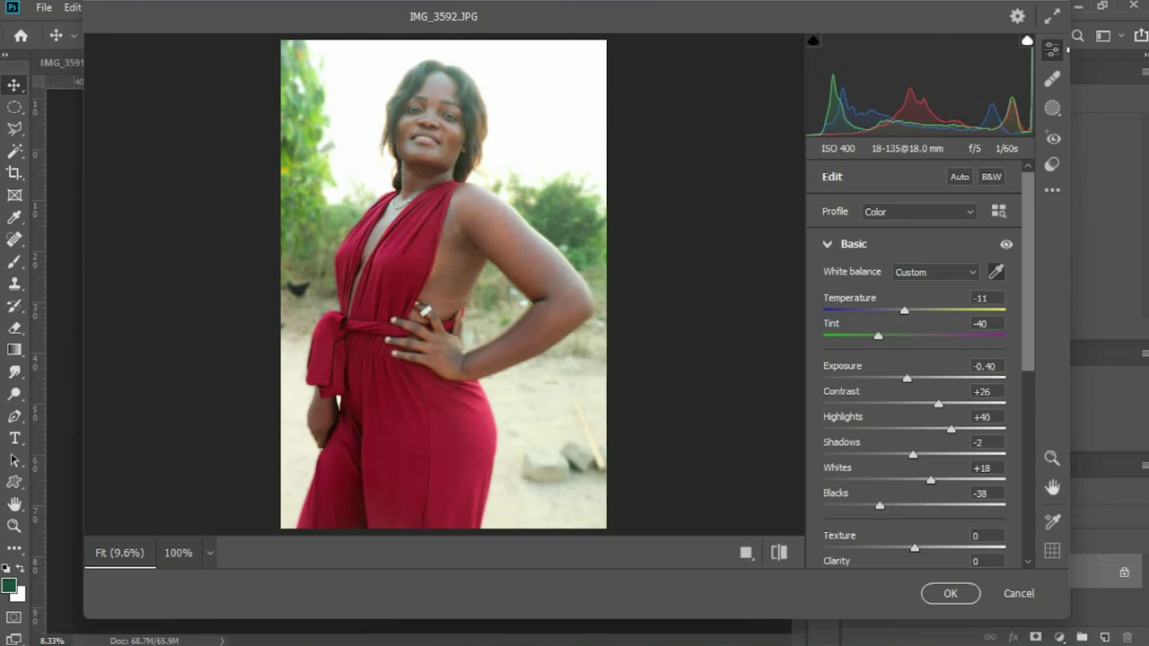
pyautogui.scroll(-3, 916, 359)
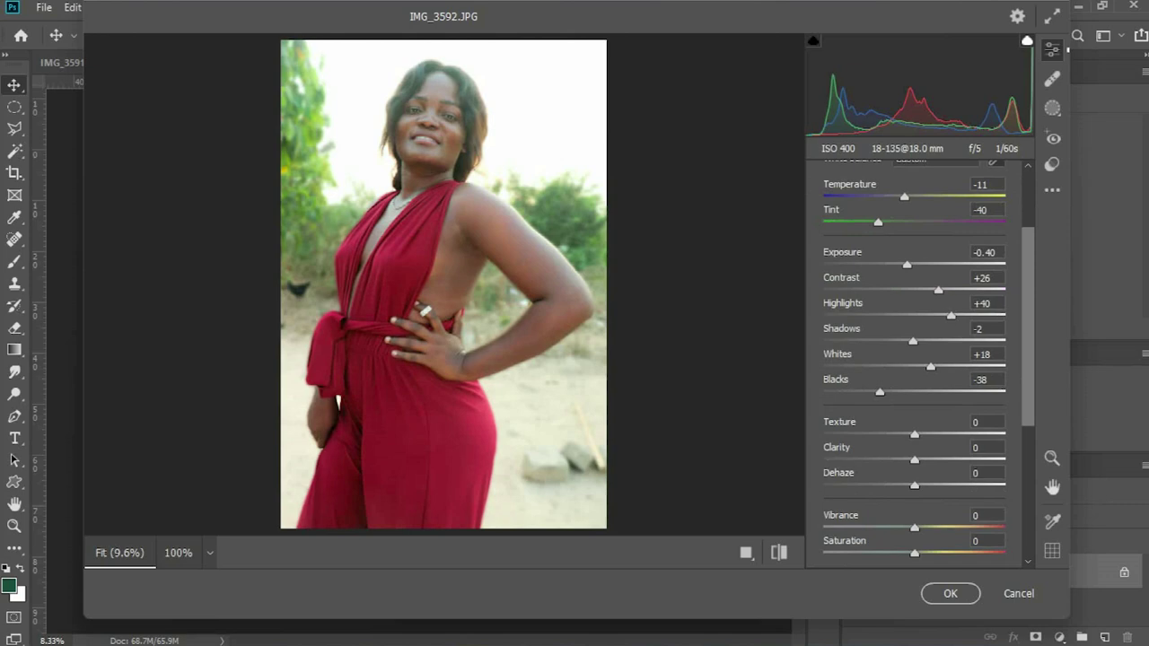
pyautogui.moveTo(915, 435); pyautogui.dragTo(938, 434)
# Try clarity values between -63 and +37 on the photo and reset clarity to 0
pyautogui.moveTo(914, 460); pyautogui.dragTo(858, 460)
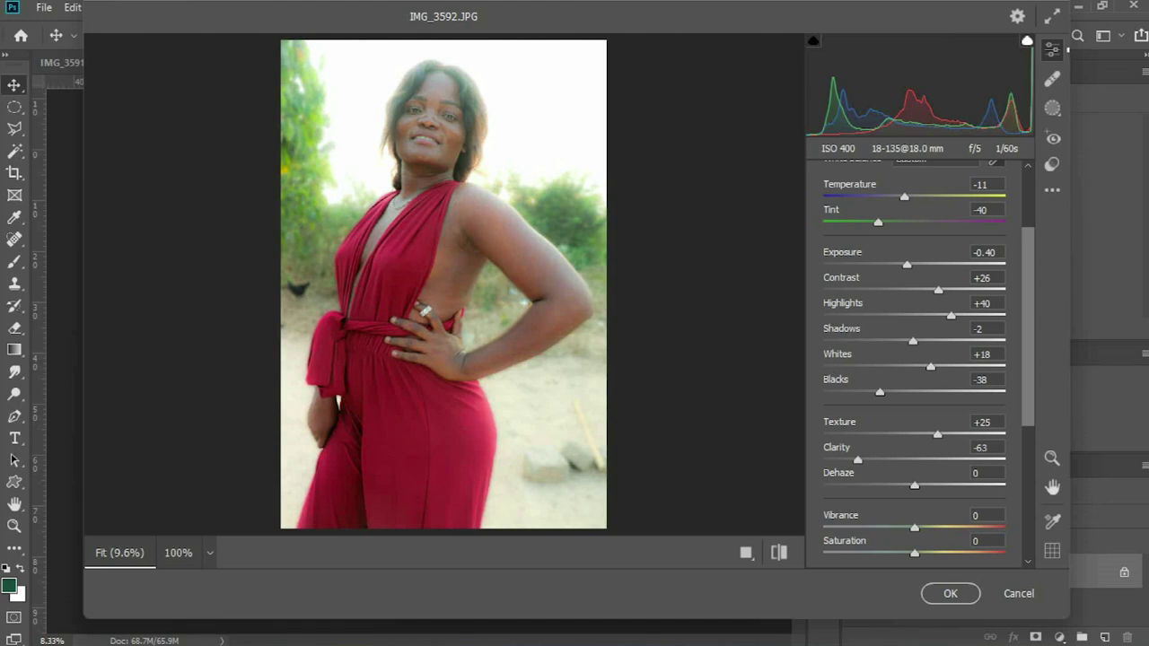
pyautogui.press('Up')
pyautogui.press('Up')
pyautogui.press('Up')
pyautogui.press('Up')
pyautogui.press('Up')
pyautogui.press('Up')
pyautogui.press('Up')
pyautogui.press('Up')
pyautogui.press('Up')
pyautogui.press('Up')
pyautogui.press('Up')
pyautogui.press('Up')
pyautogui.press('Up')
pyautogui.press('Up')
pyautogui.press('Up')
pyautogui.press('Up')
pyautogui.press('Up')
pyautogui.press('Up')
pyautogui.press('Up')
pyautogui.press('Up')
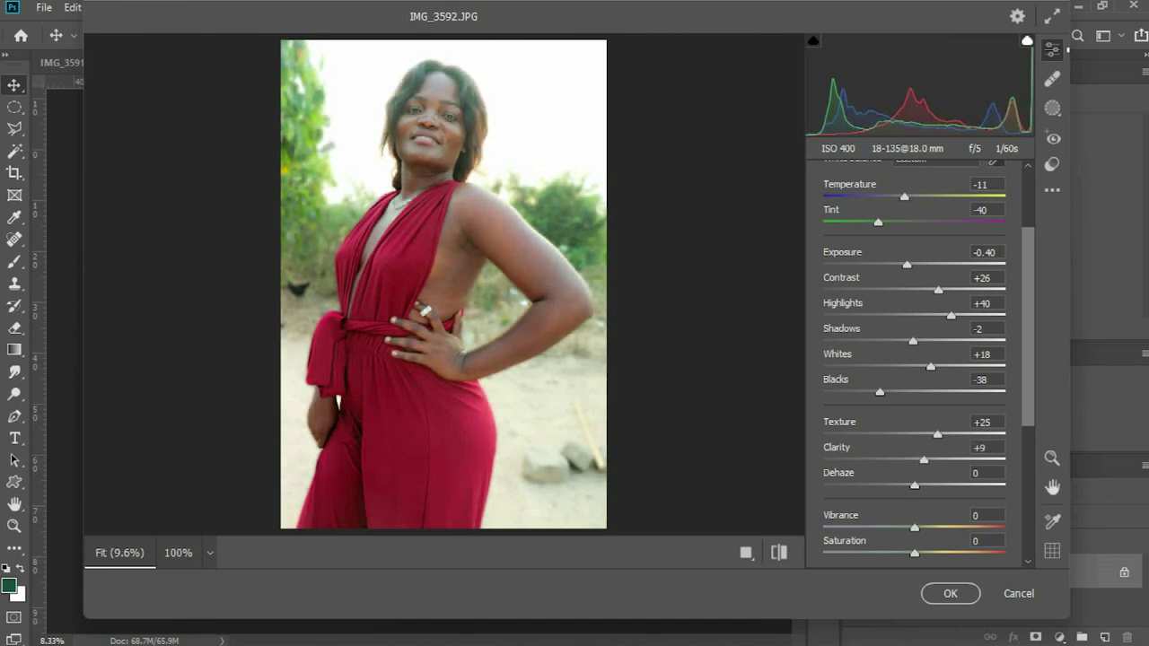
pyautogui.press('Up')
pyautogui.press('Up')
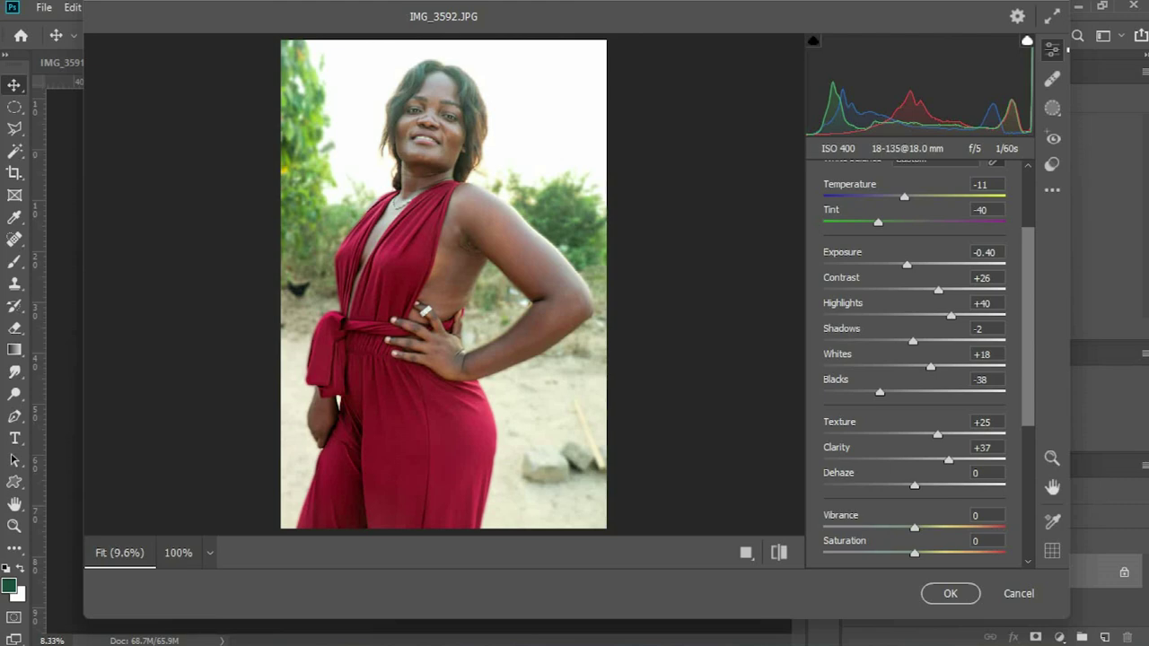
pyautogui.press('Up')
pyautogui.doubleClick(950, 459)
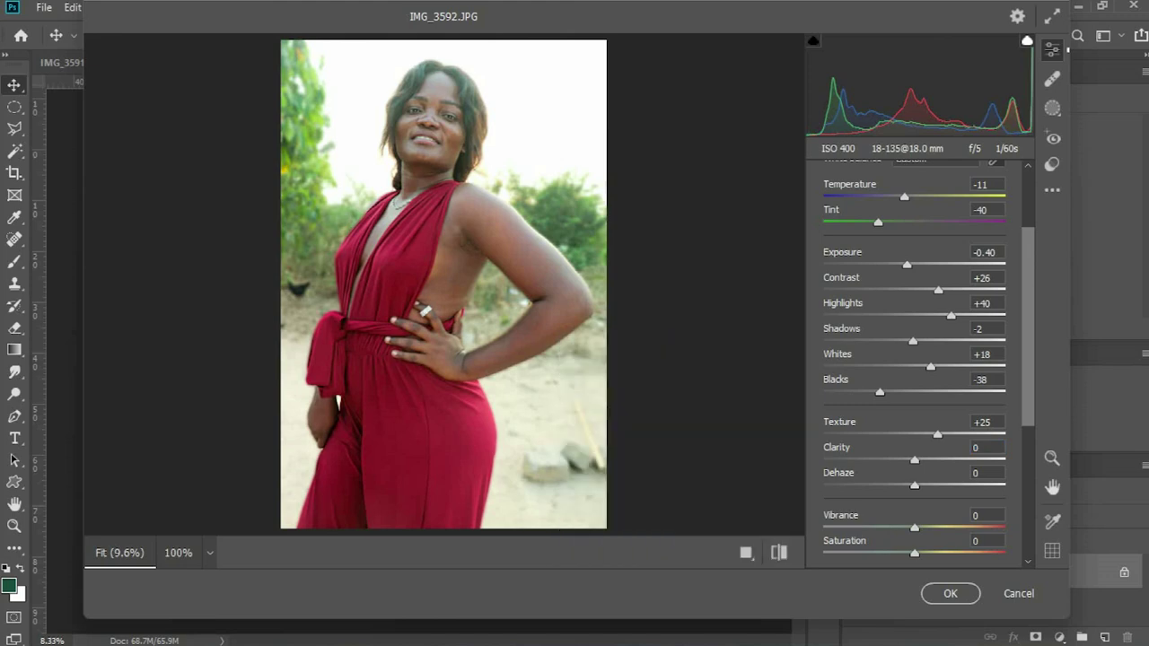
# Try dehaze at +41 and vibrance at +26, resetting each of them to 0
pyautogui.moveTo(914, 486); pyautogui.dragTo(952, 485)
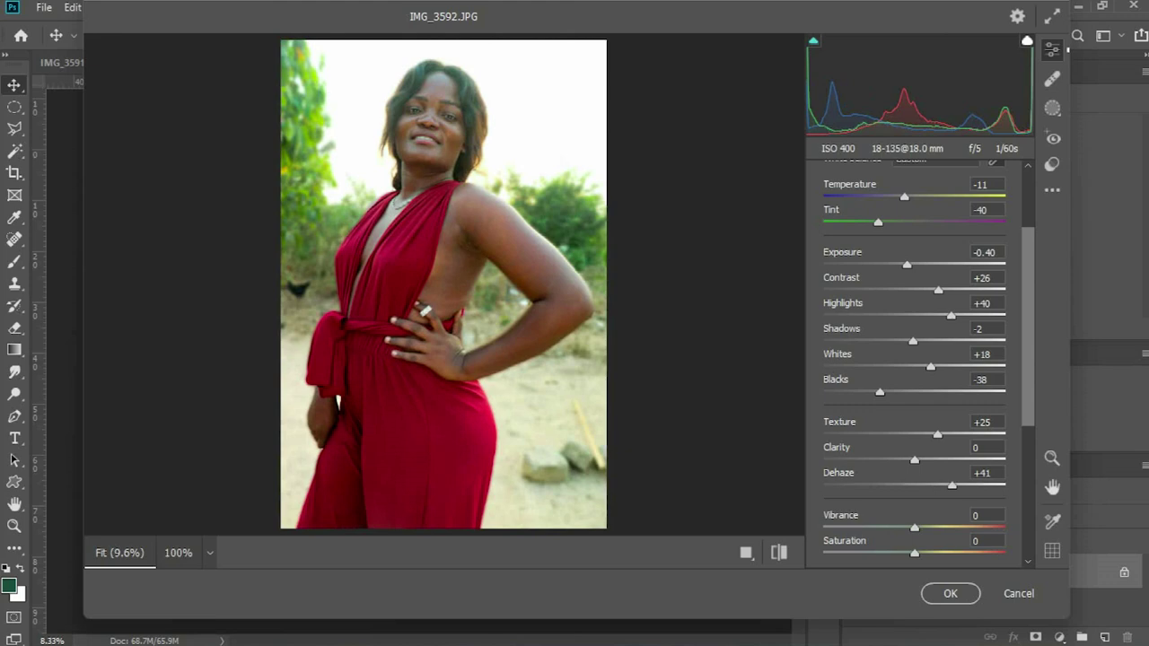
pyautogui.write('0')
pyautogui.press('Return')
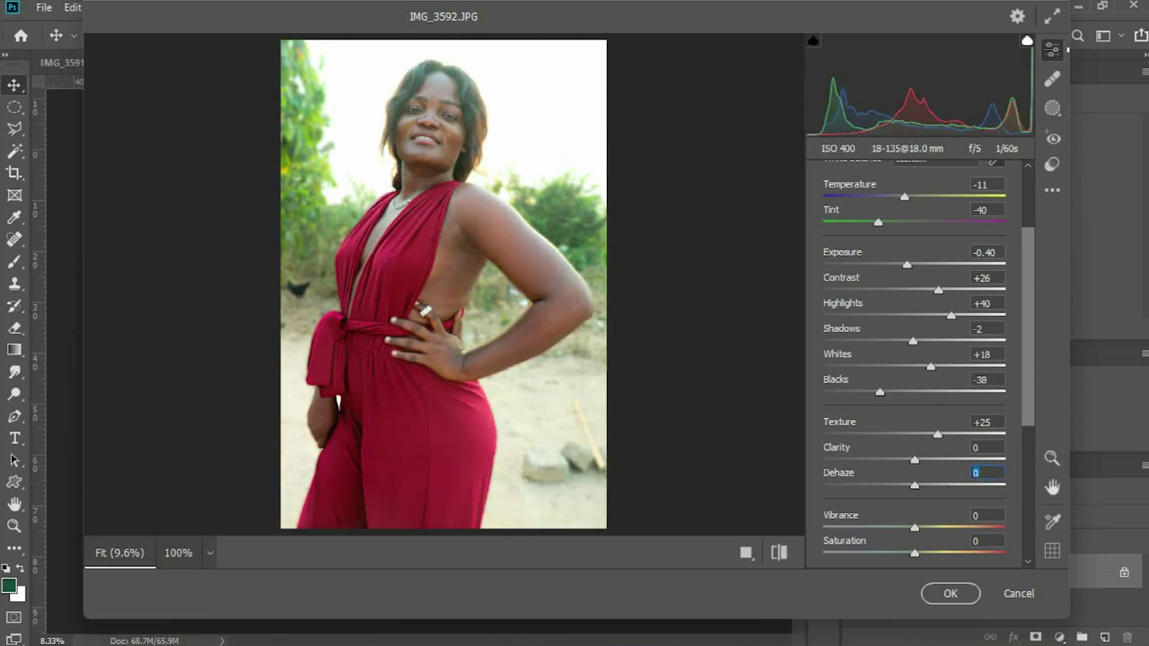
pyautogui.scroll(-2, 915, 359)
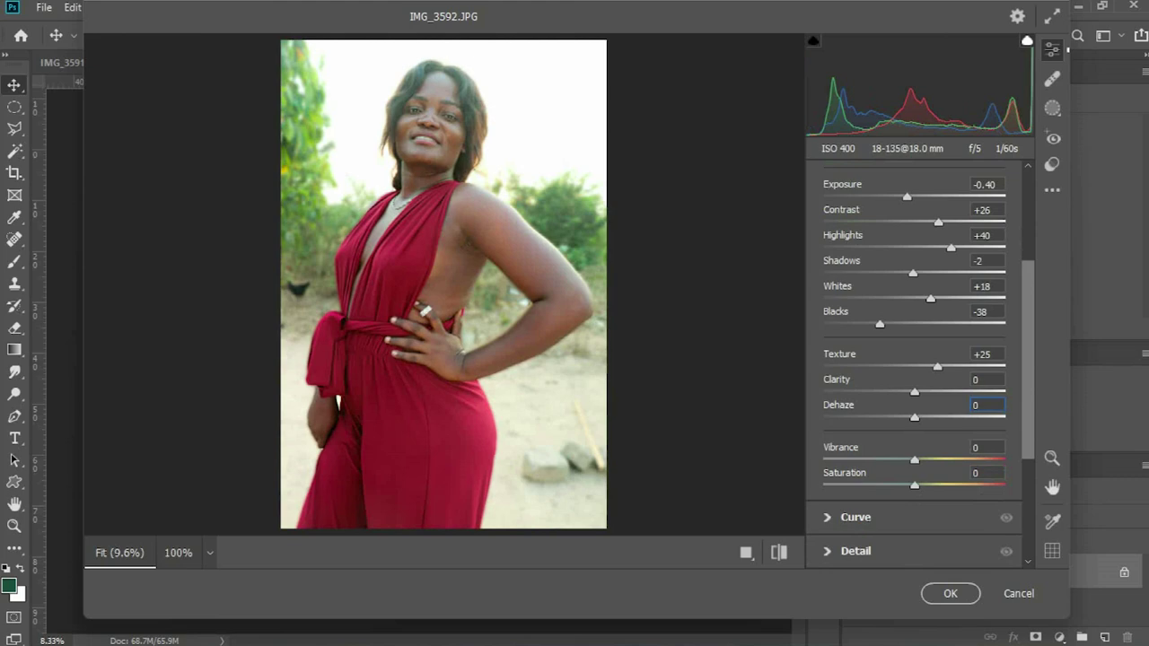
pyautogui.moveTo(914, 459); pyautogui.dragTo(938, 459)
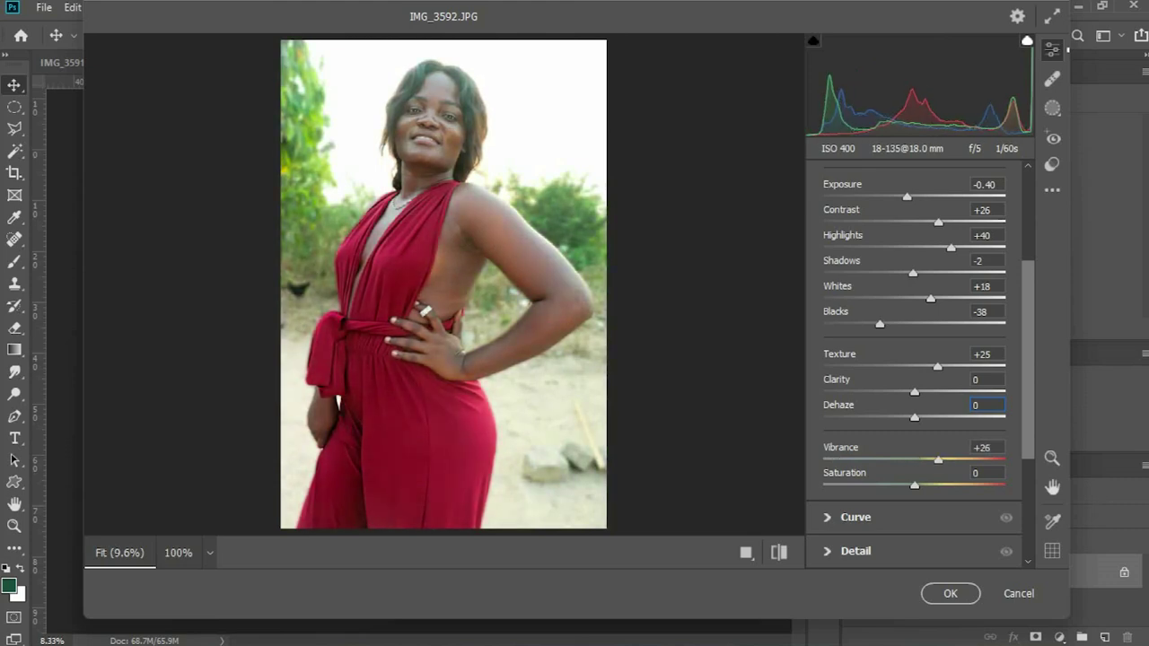
pyautogui.doubleClick(938, 460)
# Shift the Color Mixer hue of the reds to +35 and the oranges to +2
pyautogui.scroll(-5, 913, 359)
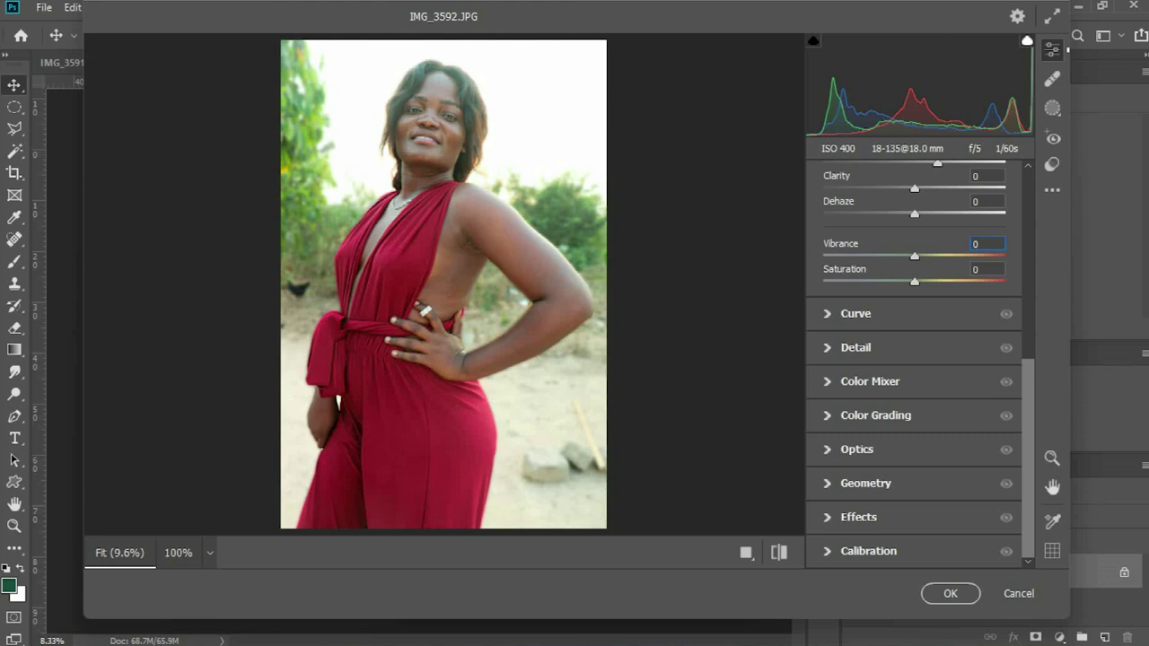
pyautogui.click(868, 381)
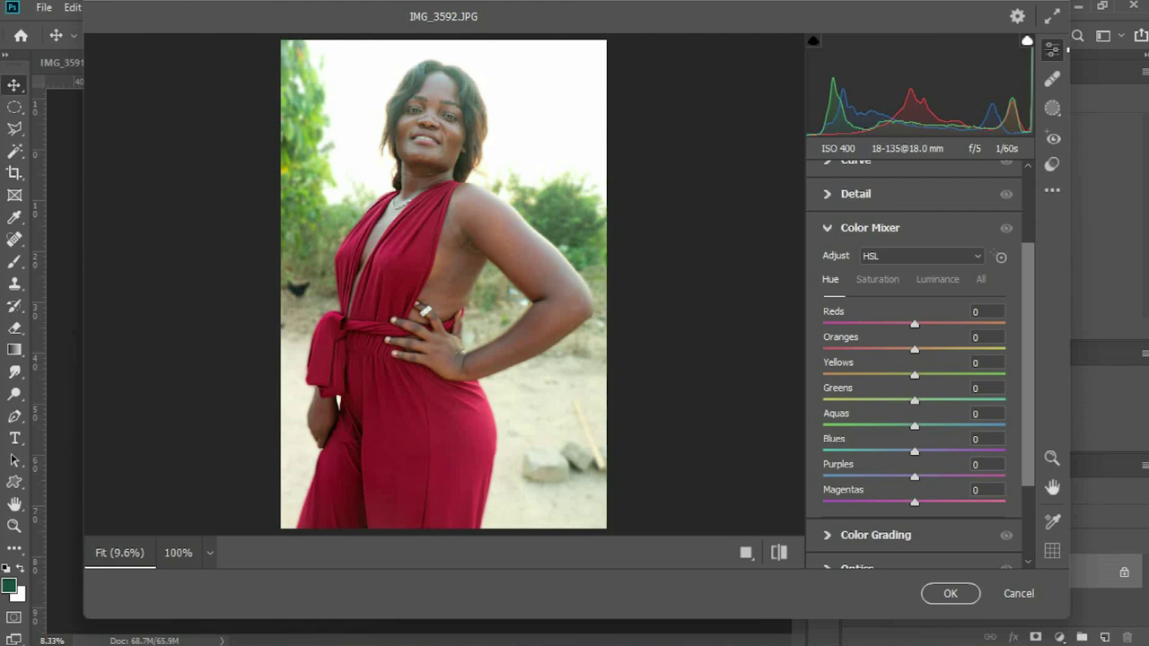
pyautogui.moveTo(913, 323); pyautogui.dragTo(990, 323)
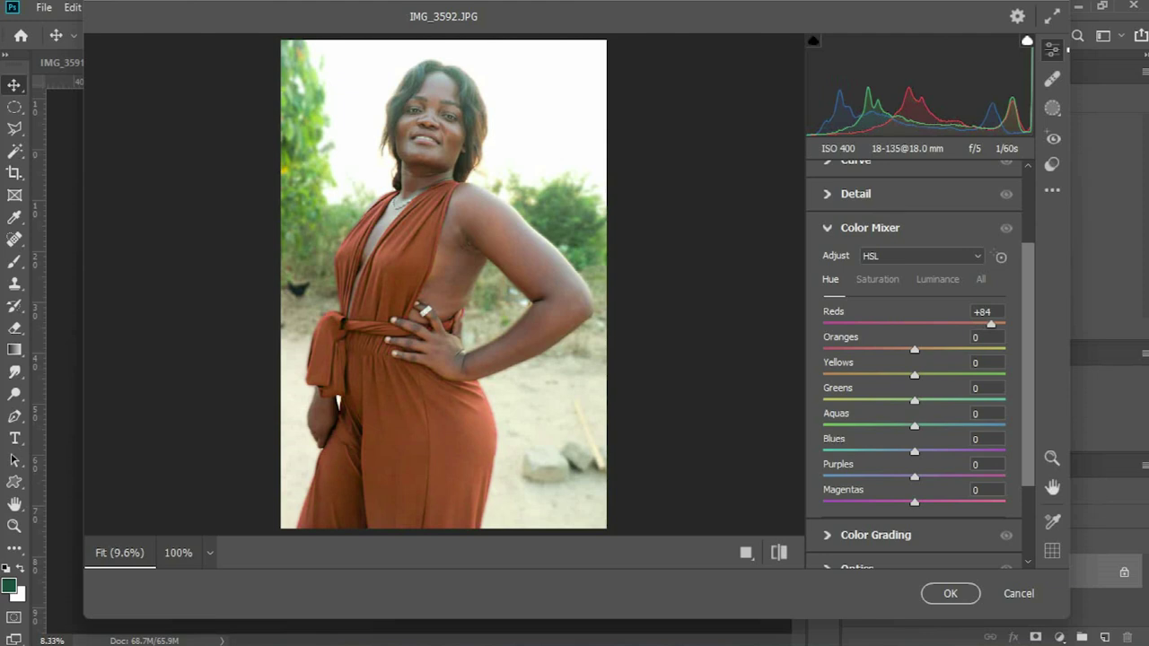
pyautogui.moveTo(990, 323); pyautogui.dragTo(915, 349)
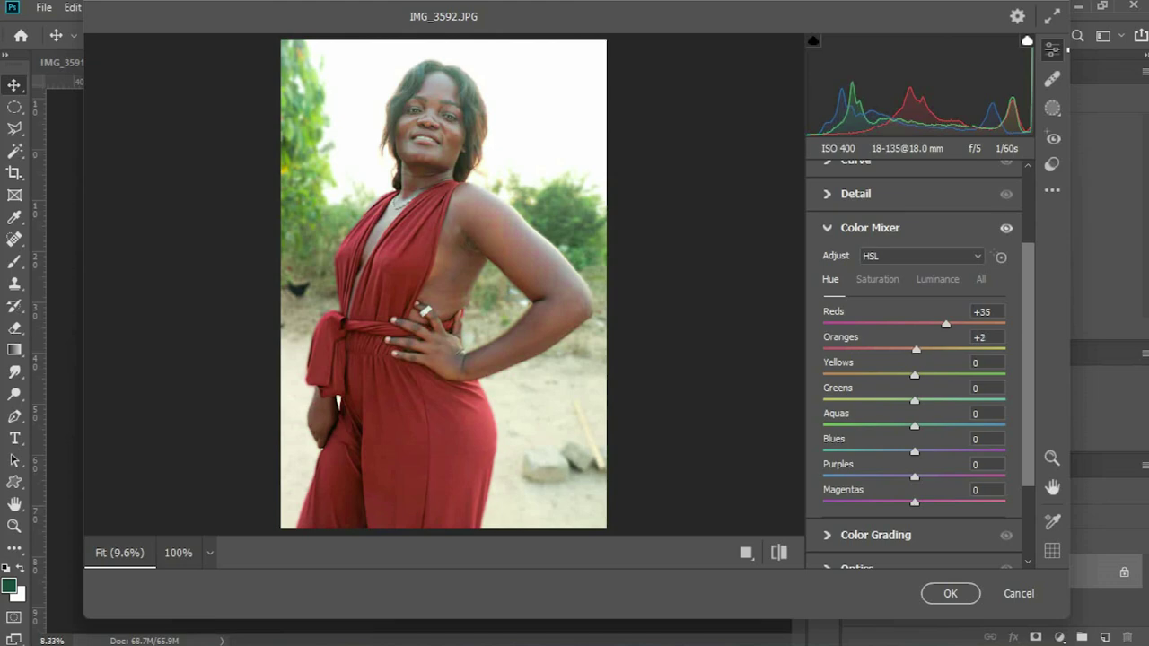
# Try the greens hue at both extremes in the Color Mixer and settle on -72
pyautogui.moveTo(915, 400); pyautogui.dragTo(823, 400)
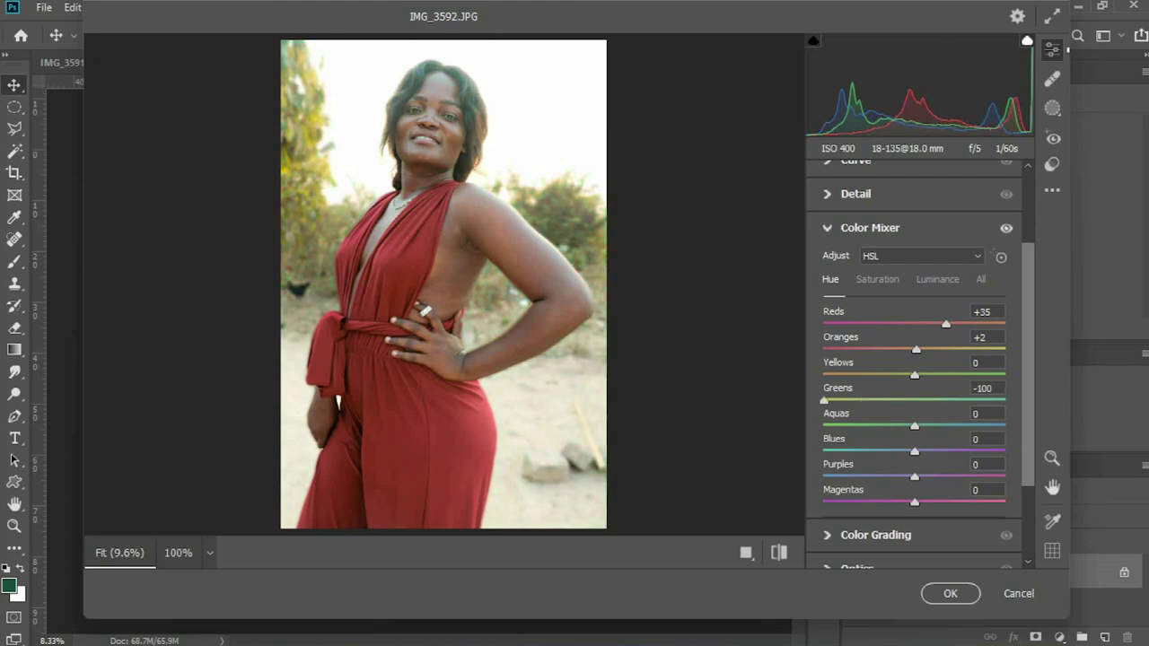
pyautogui.moveTo(823, 401); pyautogui.dragTo(1003, 400)
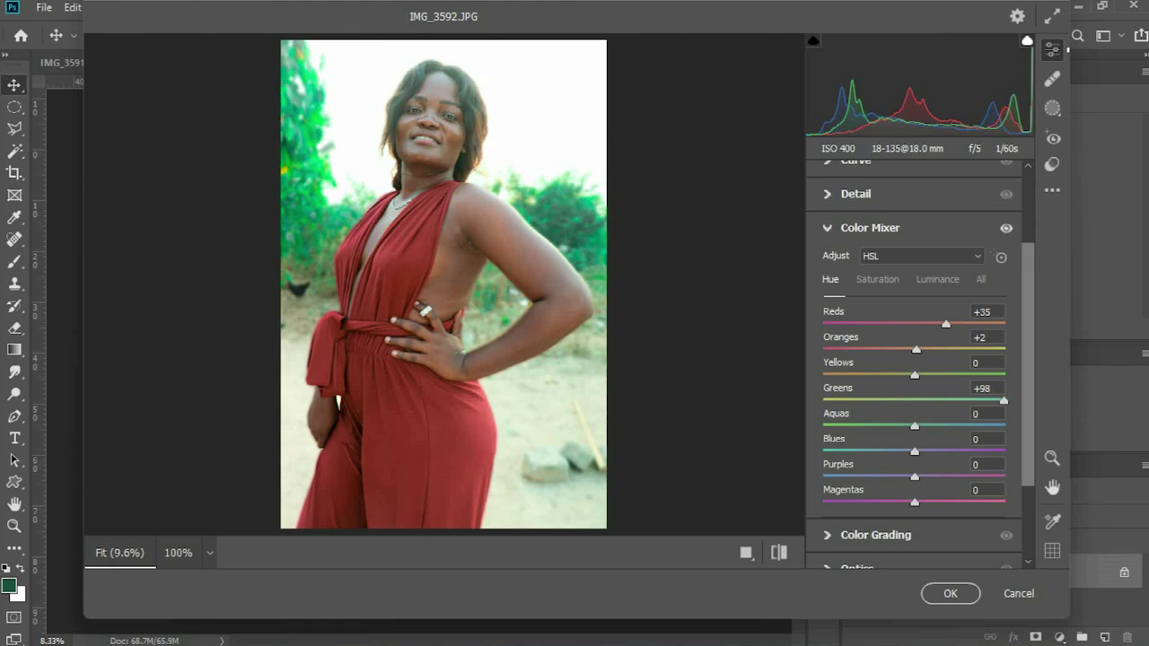
pyautogui.moveTo(1004, 400); pyautogui.dragTo(918, 401)
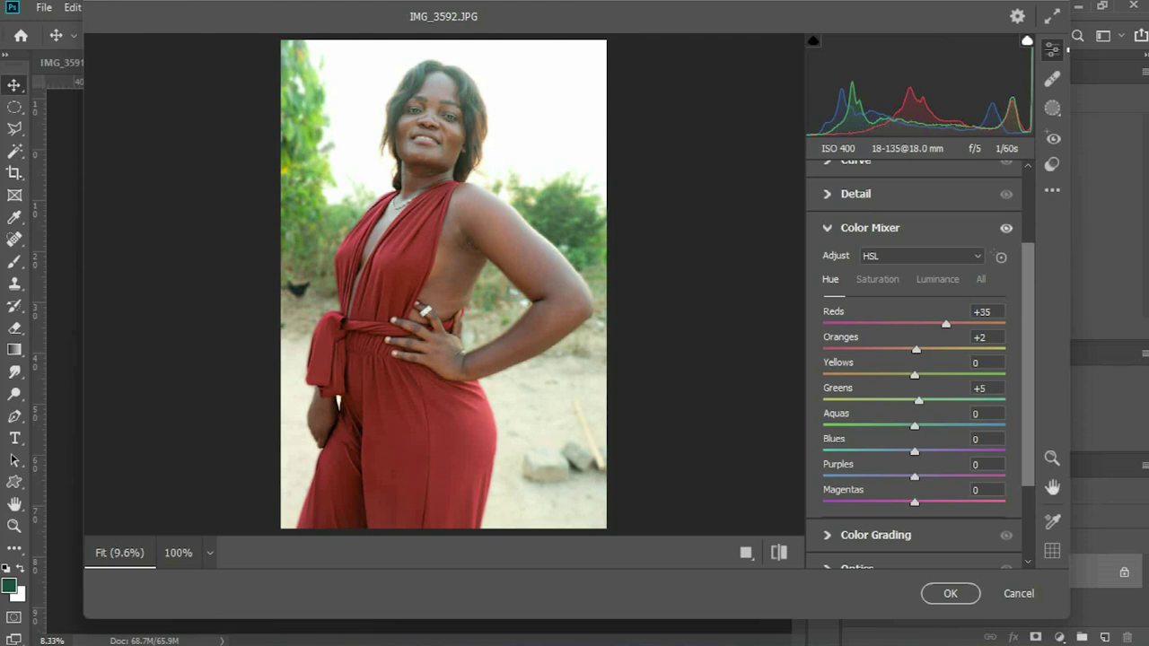
pyautogui.moveTo(919, 400); pyautogui.dragTo(849, 400)
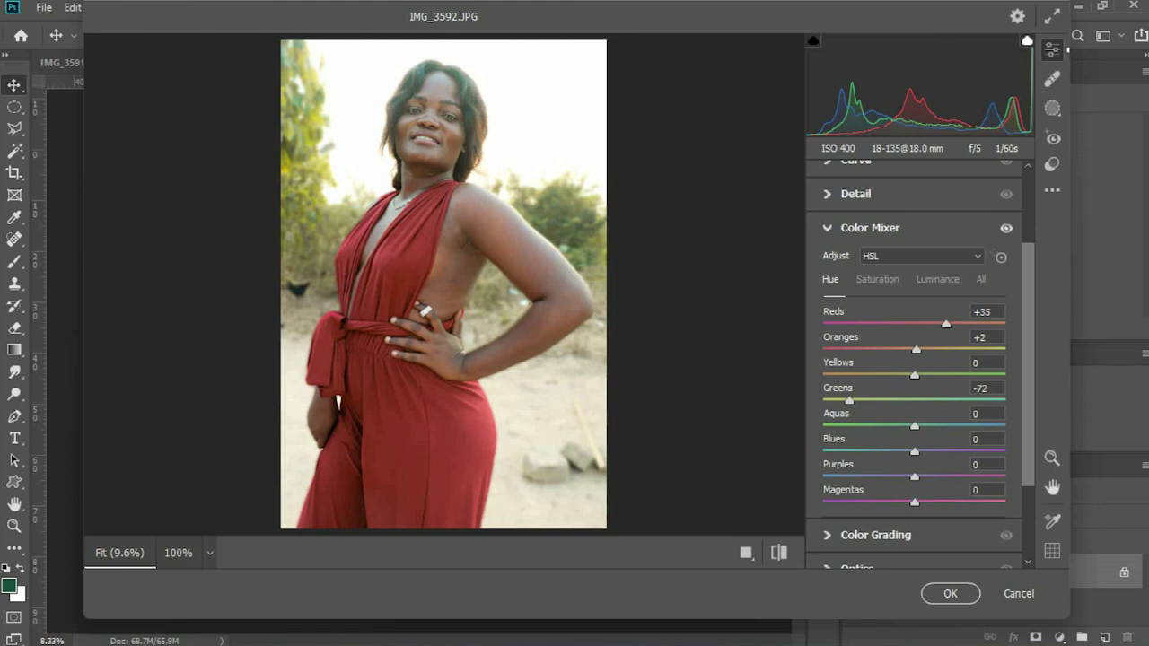
# Set the hues of aquas to -1, blues -10, purples -24 and magentas -18, and apply the Camera Raw adjustments
pyautogui.moveTo(915, 425); pyautogui.dragTo(892, 476)
pyautogui.moveTo(913, 501)
pyautogui.mouseDown()
pyautogui.moveTo(823, 501)
pyautogui.moveTo(997, 500)
pyautogui.moveTo(866, 501)
pyautogui.moveTo(899, 501)
pyautogui.mouseUp()
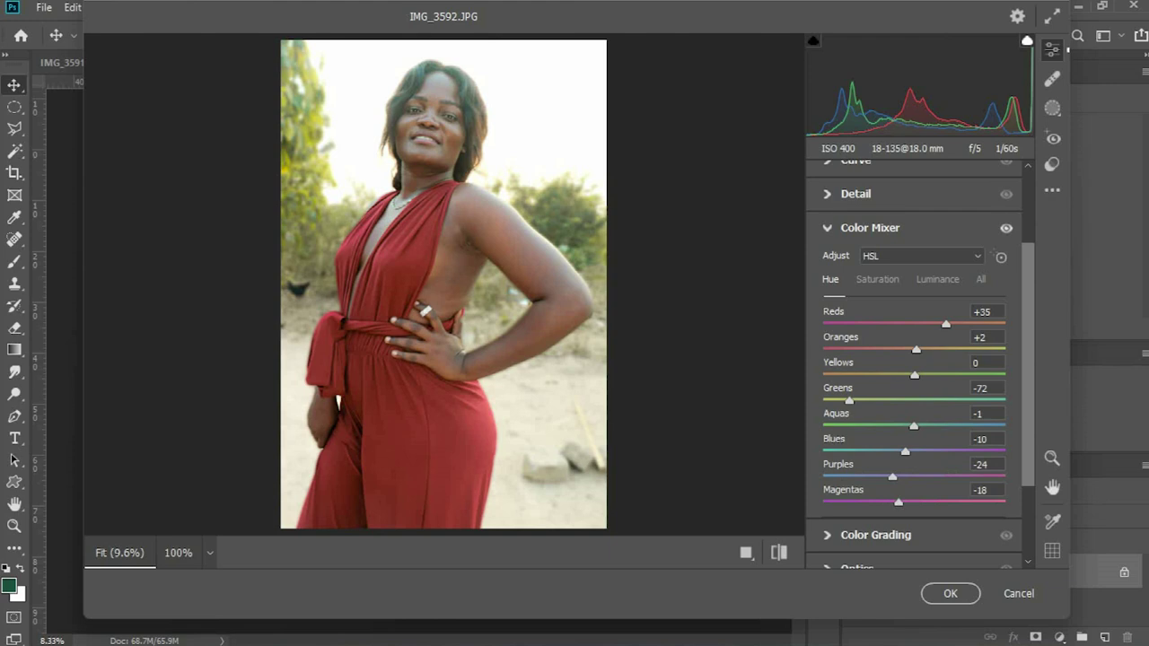
pyautogui.scroll(-2, 916, 359)
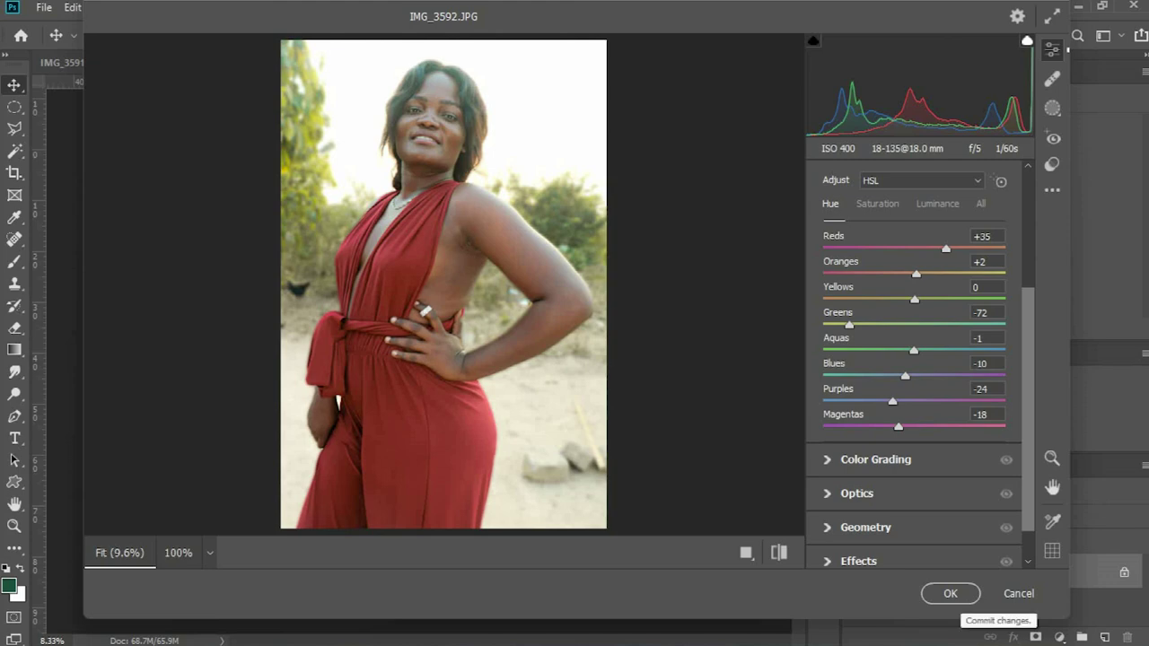
pyautogui.click(950, 593)
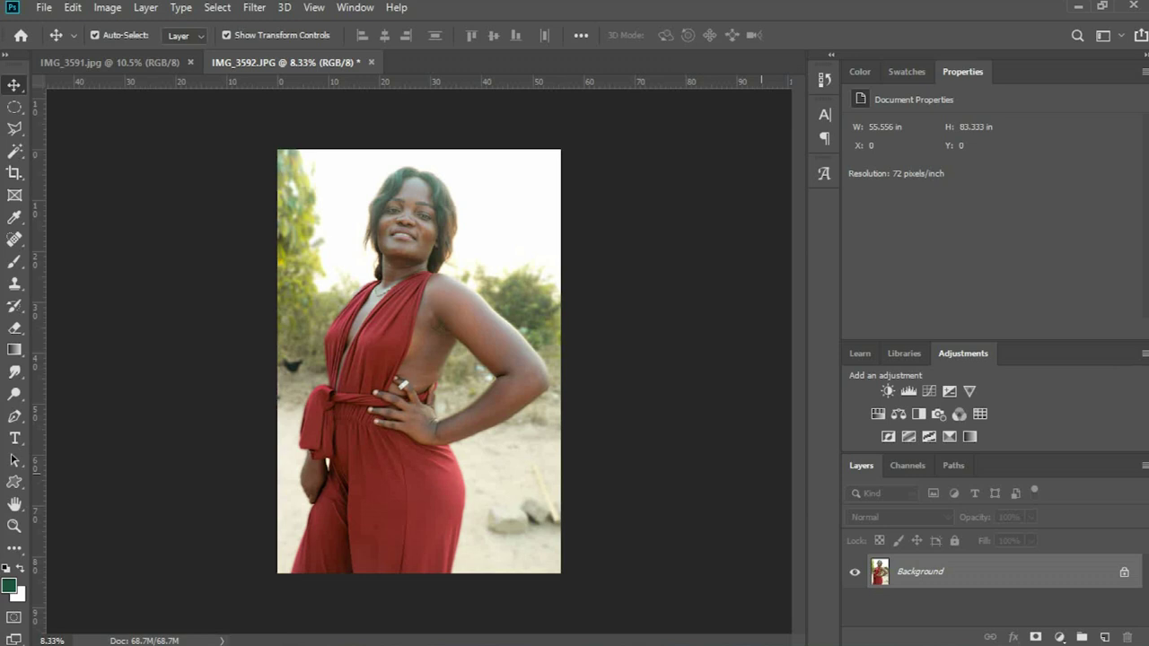
# Reopen the Camera Raw filter and set the Color Mixer hue of the reds to +95, shifting oranges slightly negative and yellows toward orange
pyautogui.click(254, 7)
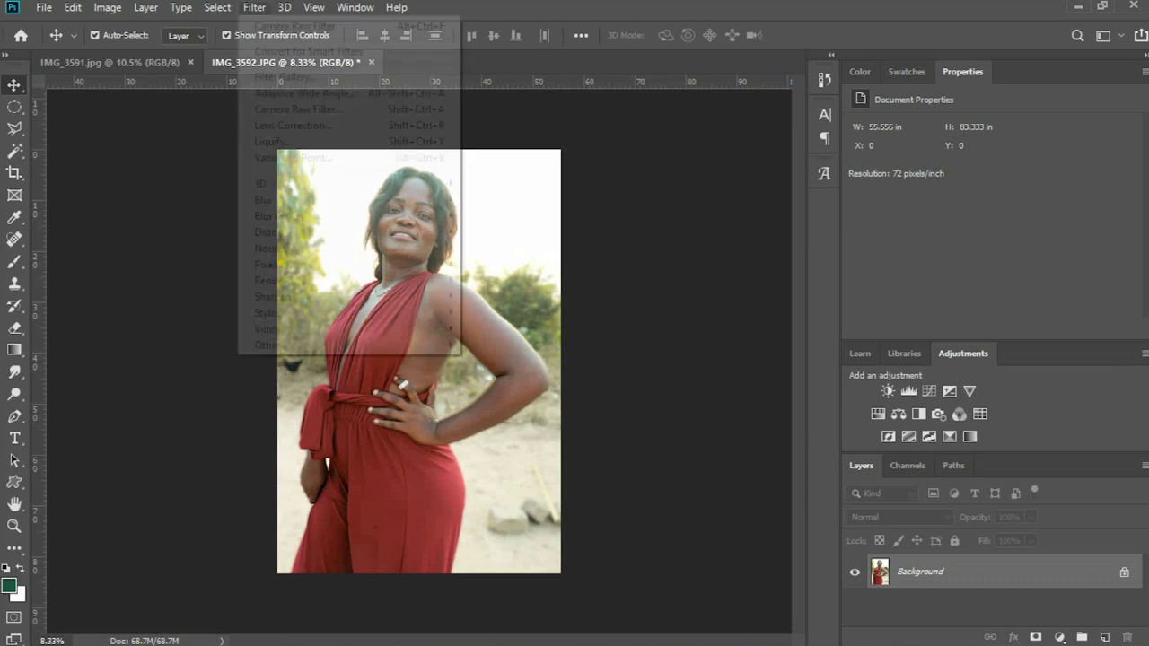
pyautogui.click(298, 109)
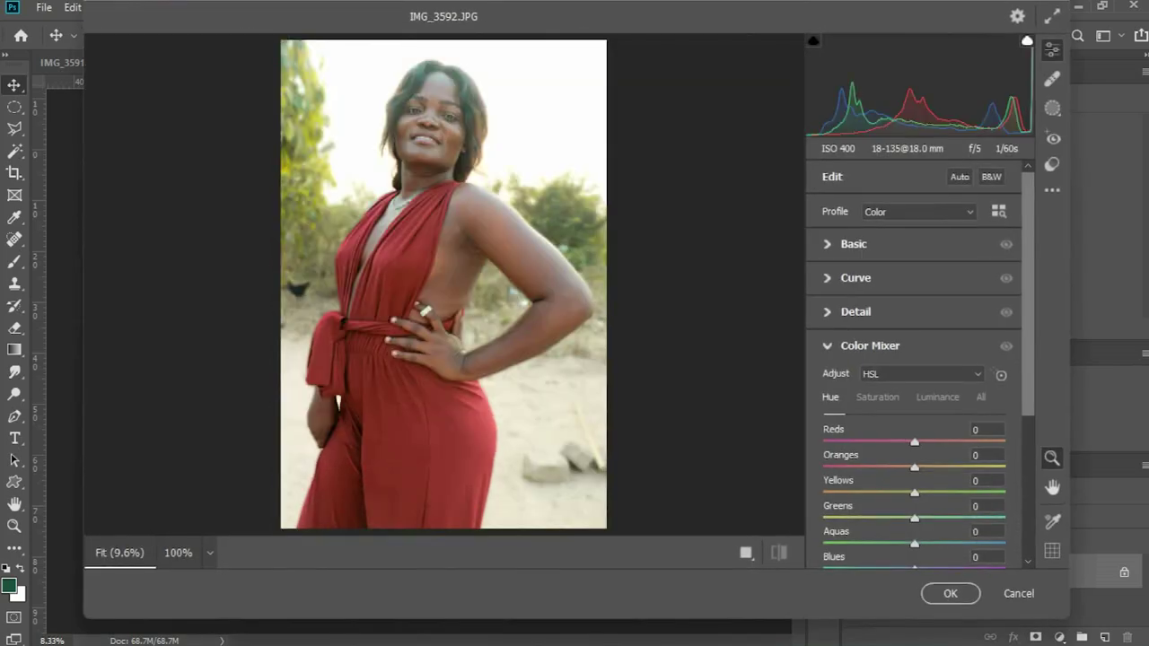
pyautogui.moveTo(914, 441); pyautogui.dragTo(1000, 442)
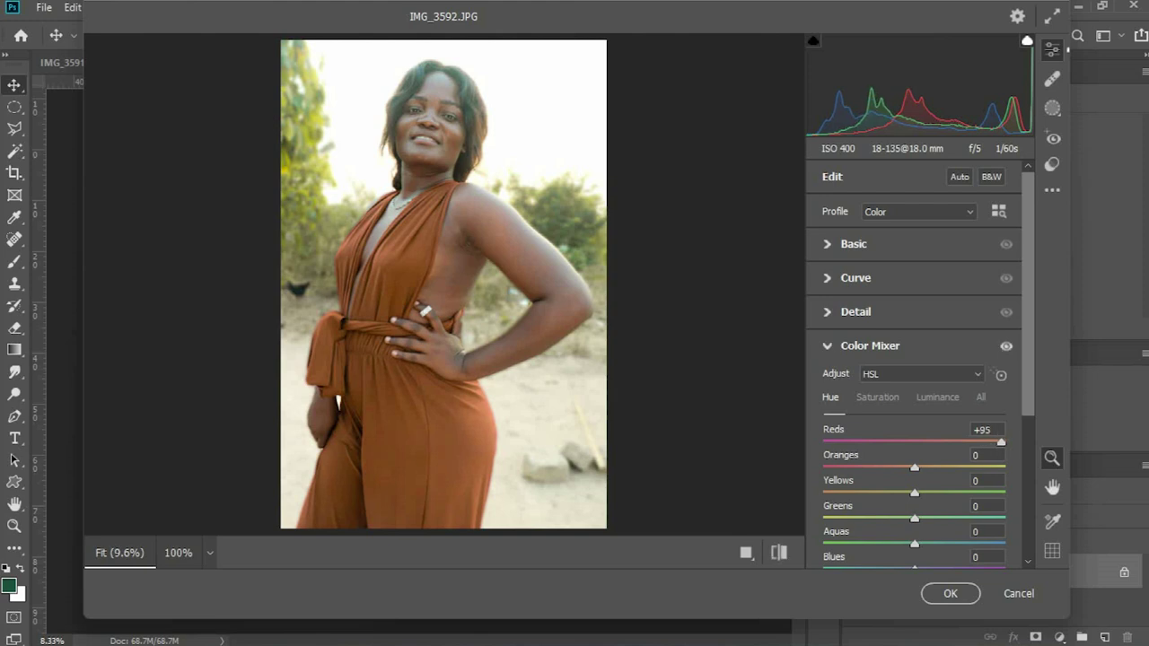
pyautogui.moveTo(914, 468)
pyautogui.mouseDown()
pyautogui.moveTo(834, 467)
pyautogui.moveTo(962, 467)
pyautogui.moveTo(893, 468)
pyautogui.moveTo(910, 468)
pyautogui.mouseUp()
pyautogui.moveTo(915, 492); pyautogui.dragTo(875, 518)
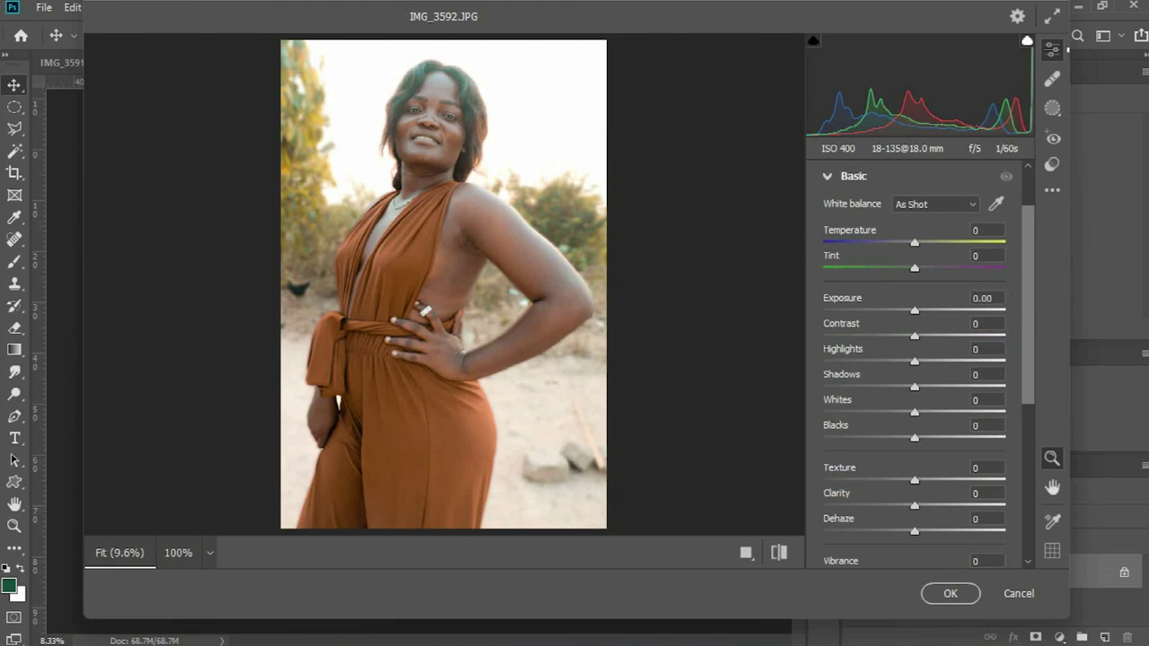
# Set the contrast to +15, whites to +41 and blacks to -43, and add a vignette of -36
pyautogui.moveTo(915, 337)
pyautogui.mouseDown()
pyautogui.moveTo(967, 336)
pyautogui.moveTo(928, 336)
pyautogui.mouseUp()
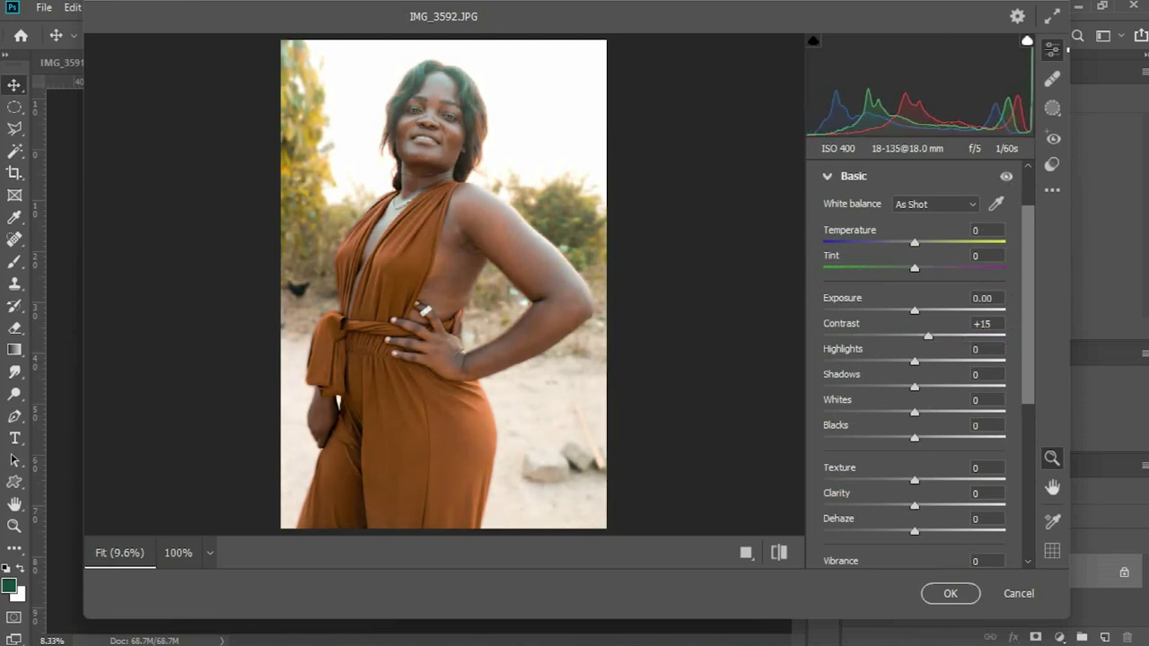
pyautogui.moveTo(914, 438); pyautogui.dragTo(951, 412)
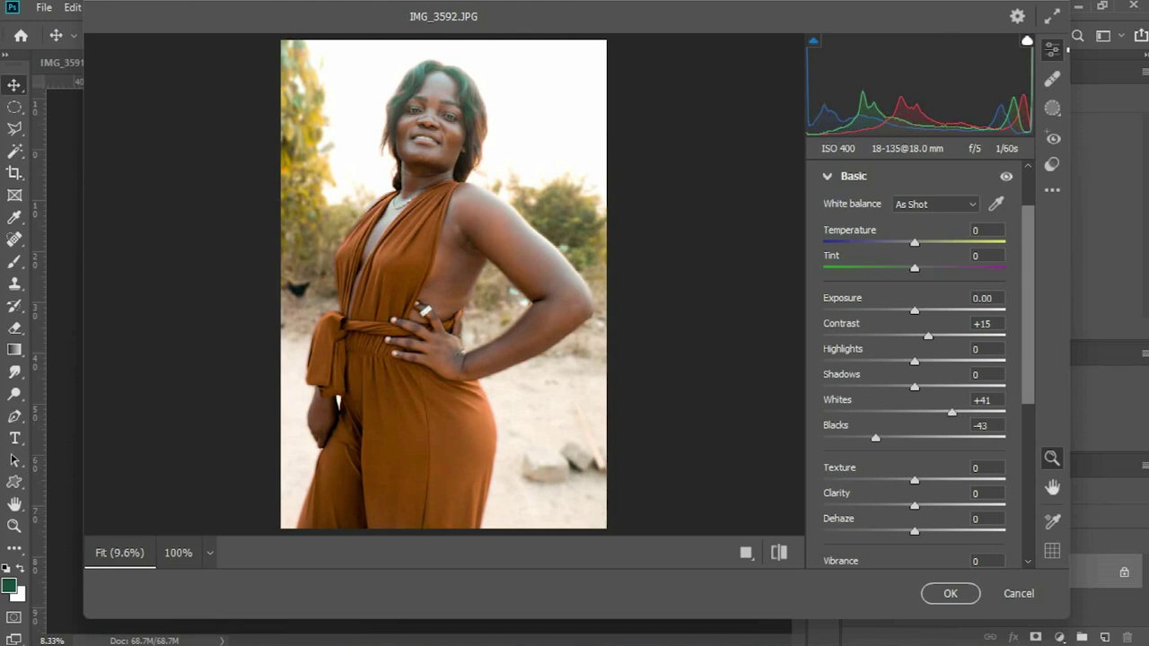
pyautogui.scroll(-5, 913, 359)
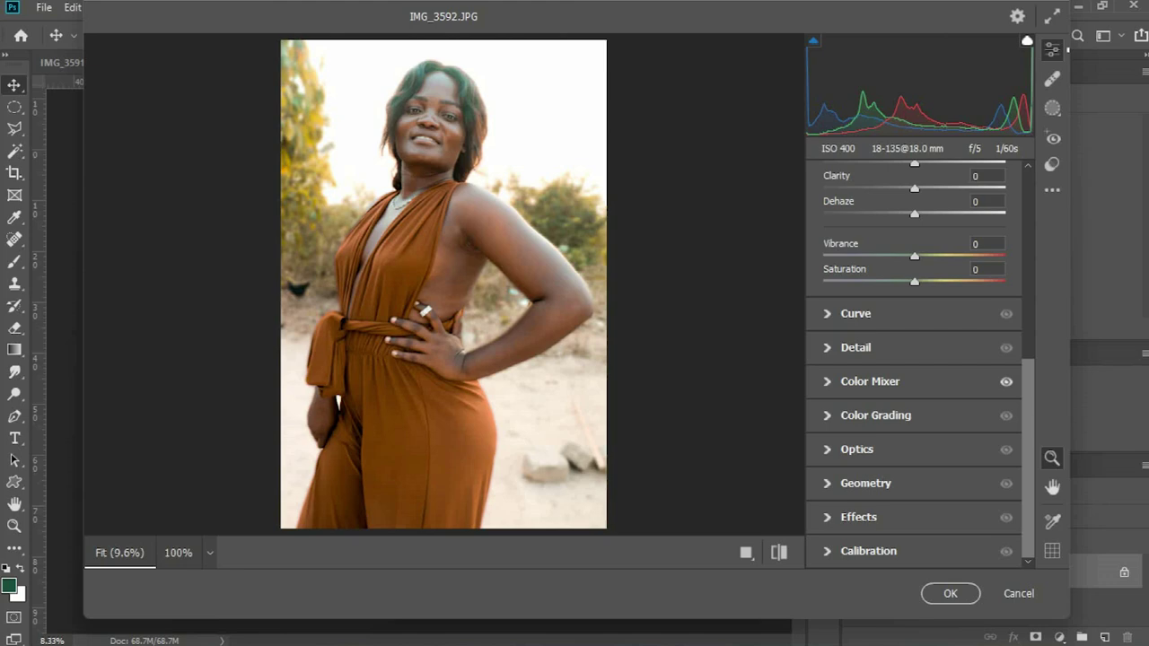
pyautogui.click(858, 517)
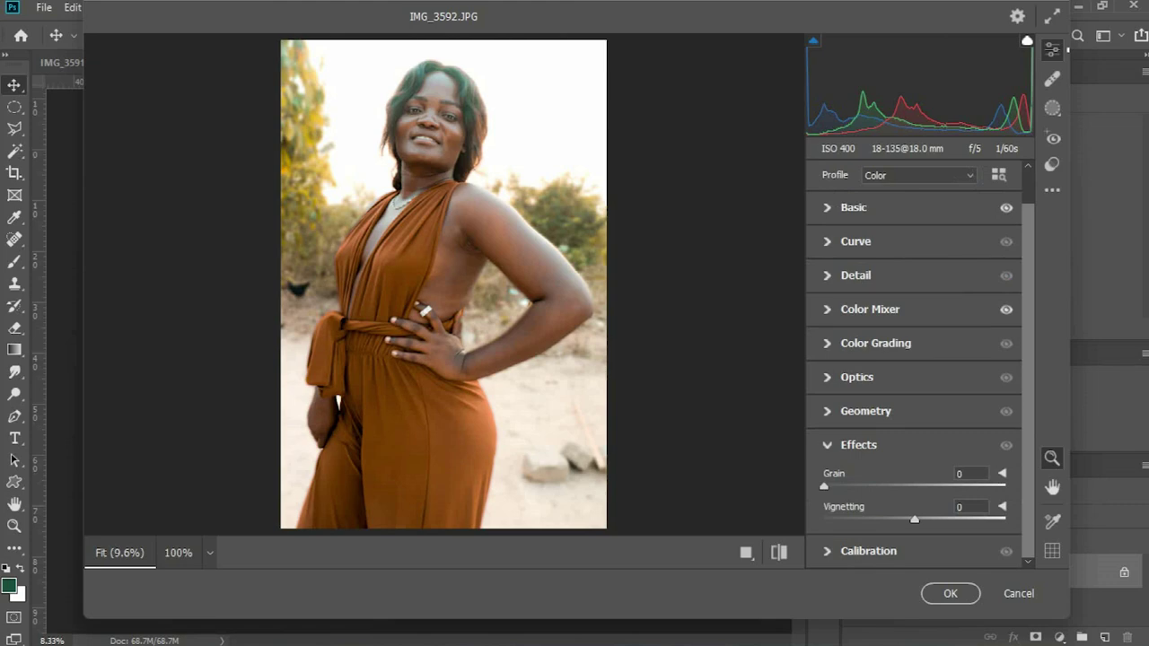
pyautogui.moveTo(915, 519); pyautogui.dragTo(882, 519)
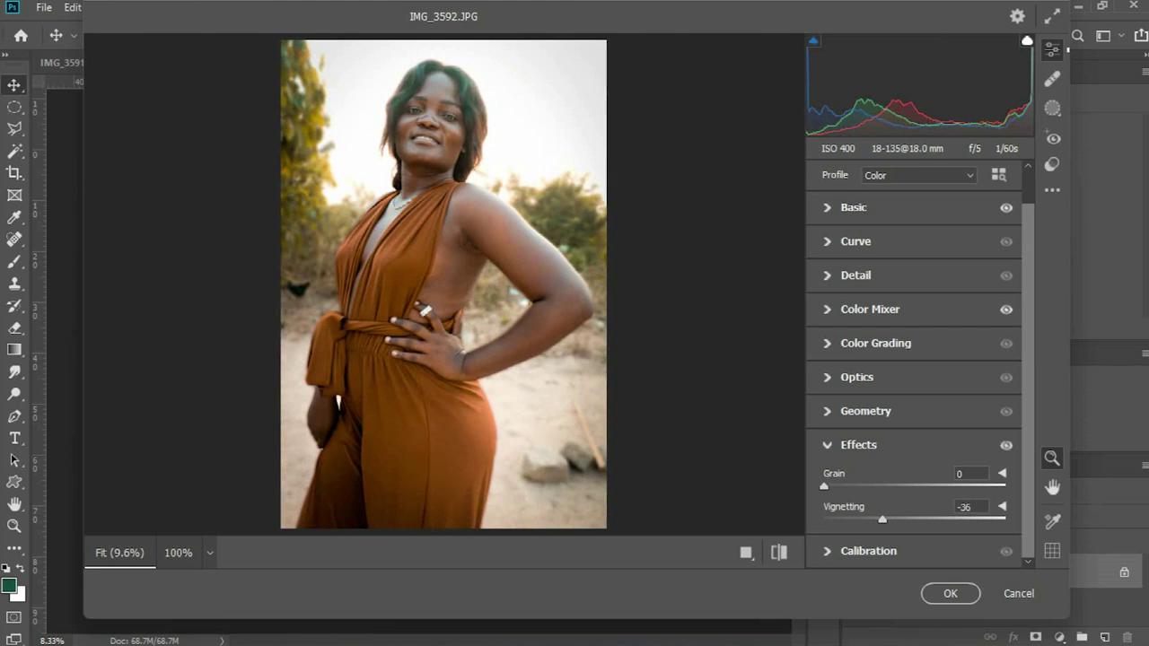
# Raise the sharpening, noise reduction and color noise reduction, apply the Camera Raw adjustments and compare the photo before and after
pyautogui.click(855, 276)
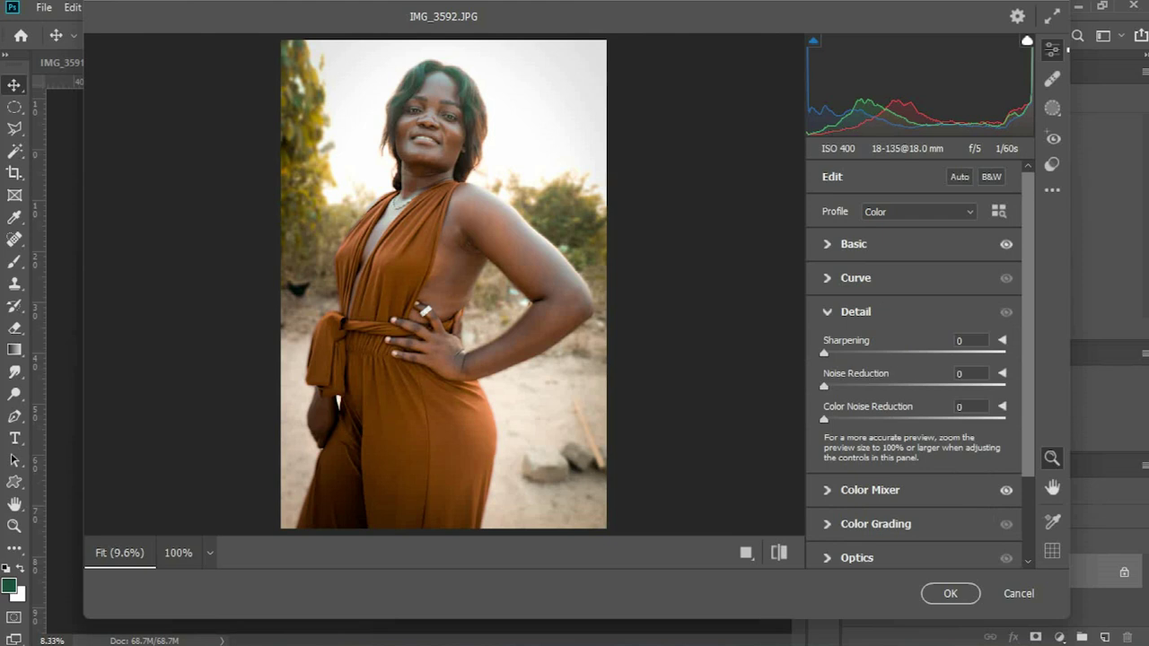
pyautogui.moveTo(824, 353); pyautogui.dragTo(864, 353)
pyautogui.moveTo(824, 386); pyautogui.dragTo(955, 386)
pyautogui.moveTo(824, 419); pyautogui.dragTo(1002, 419)
pyautogui.moveTo(864, 353); pyautogui.dragTo(922, 352)
pyautogui.moveTo(1000, 419); pyautogui.dragTo(905, 419)
pyautogui.moveTo(955, 385); pyautogui.dragTo(981, 385)
pyautogui.moveTo(905, 419); pyautogui.dragTo(944, 419)
pyautogui.click(827, 313)
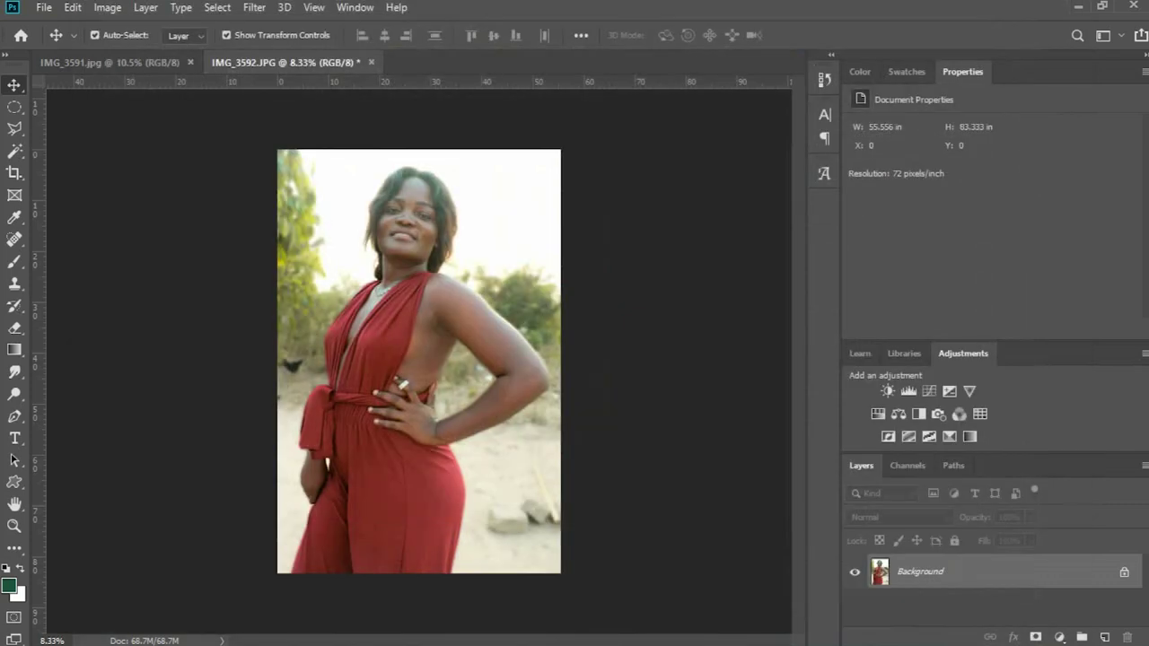
pyautogui.hotkey('ctrl', 'z')
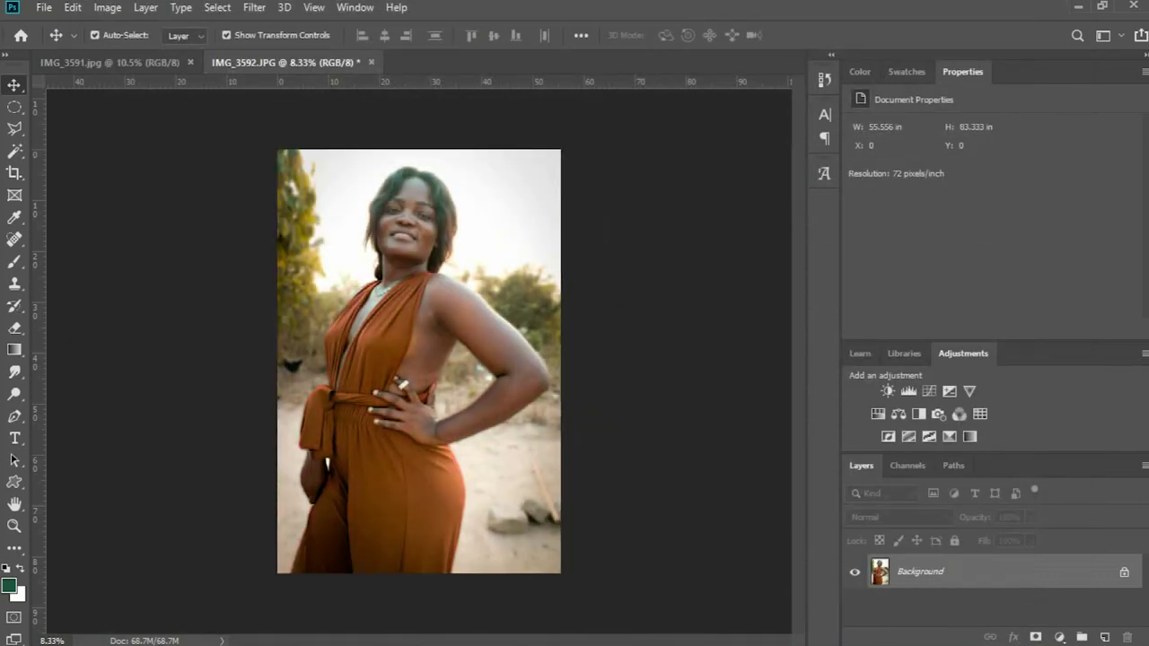